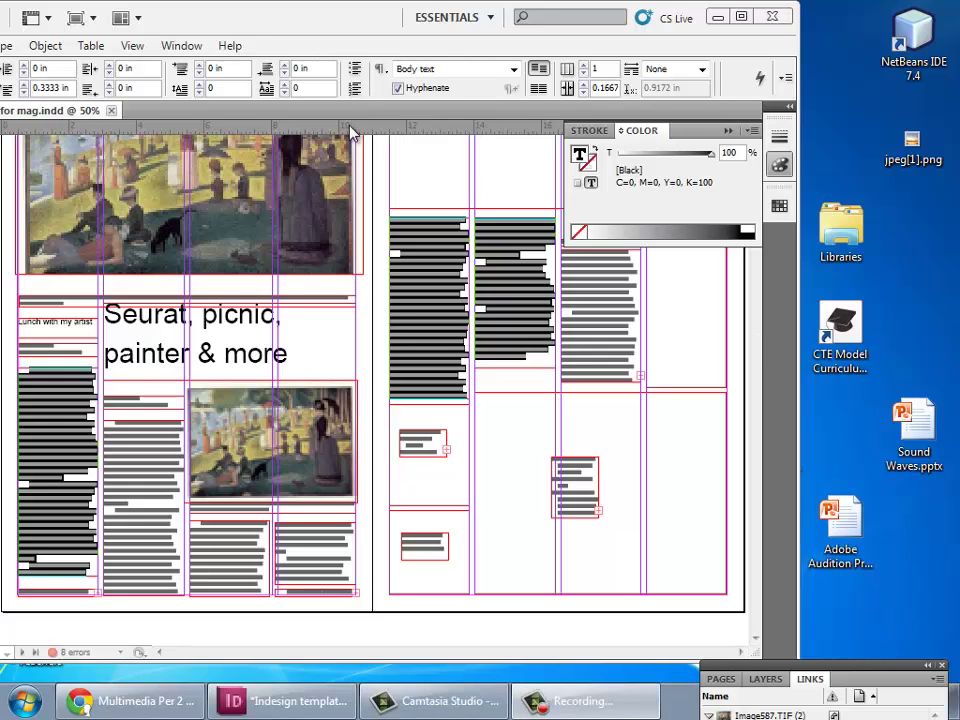
Rearrange the application and document windows, checking the File menu without choosing a command
left_click_drag(349, 118, 556, 128)
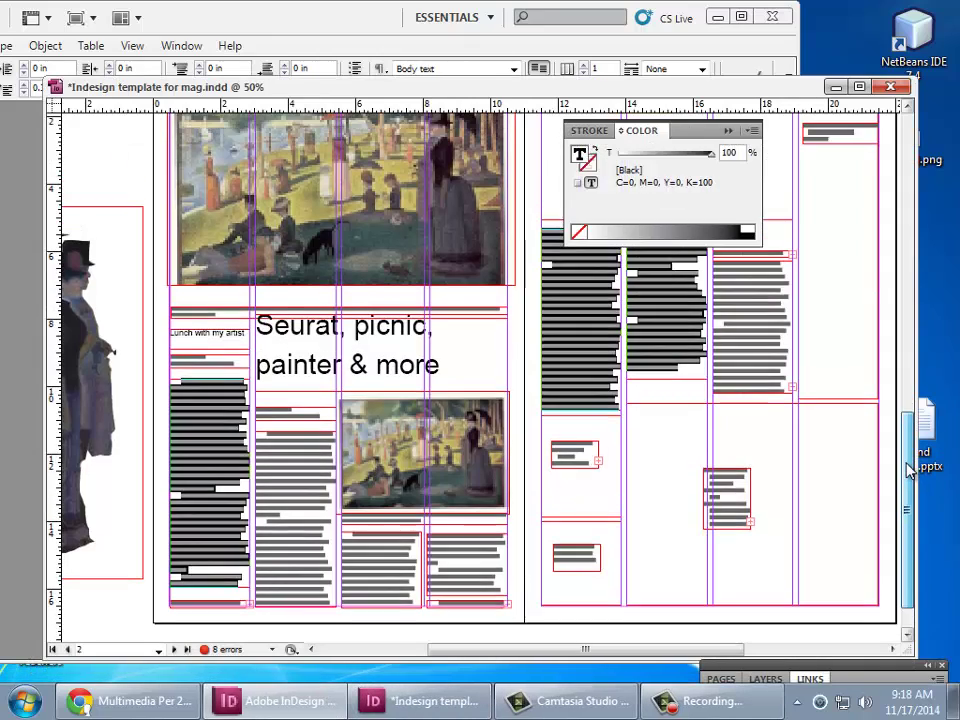
left_click_drag(908, 470, 908, 454)
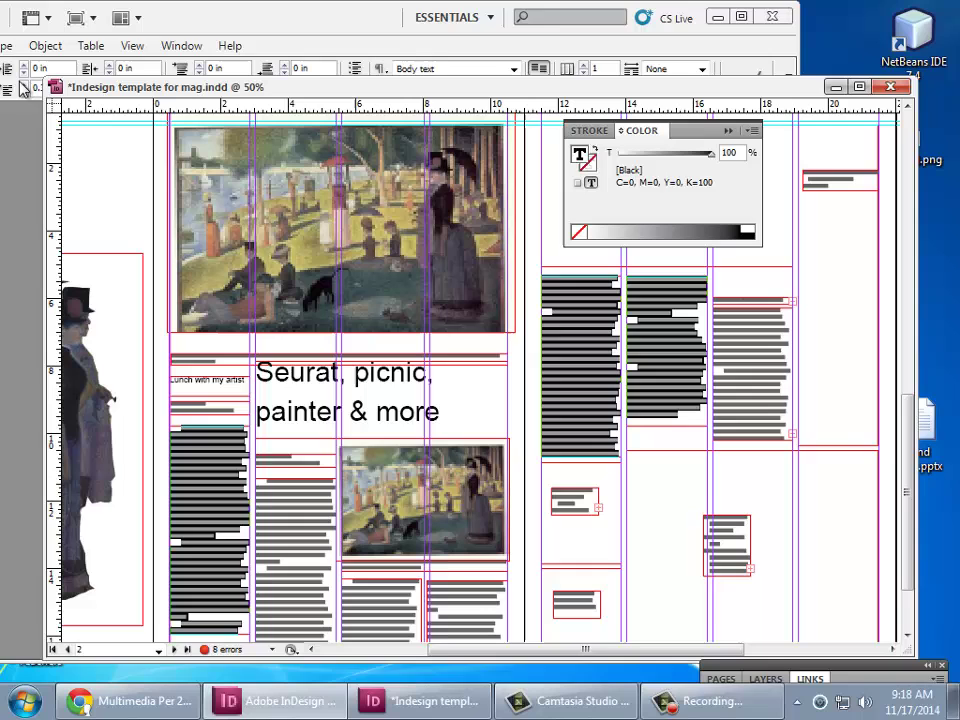
left_click_drag(136, 16, 305, 16)
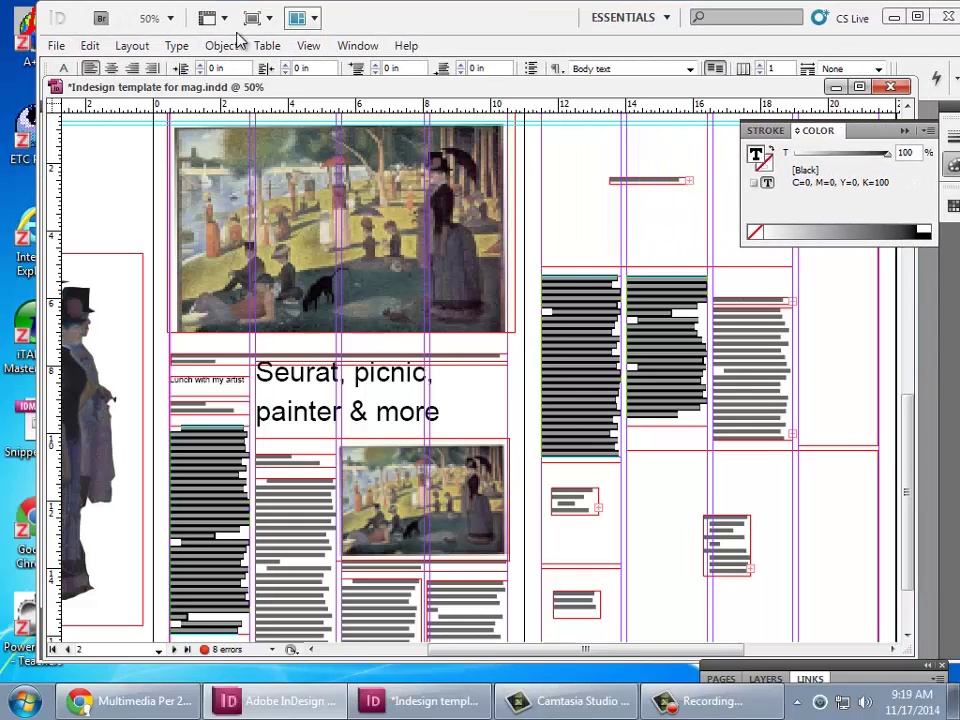
left_click(56, 45)
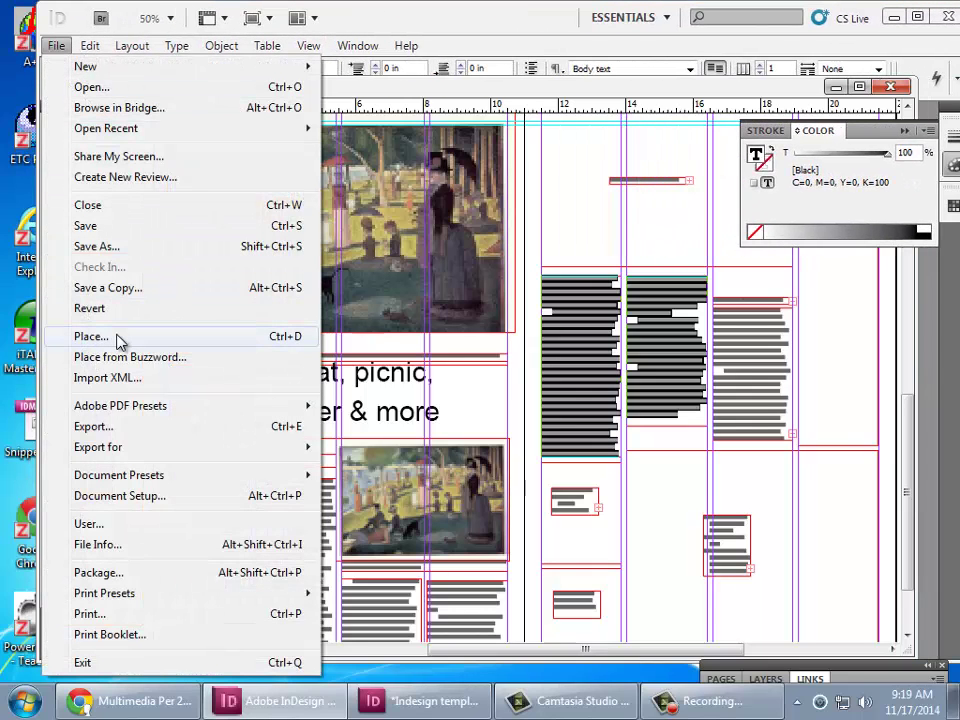
left_click(225, 305)
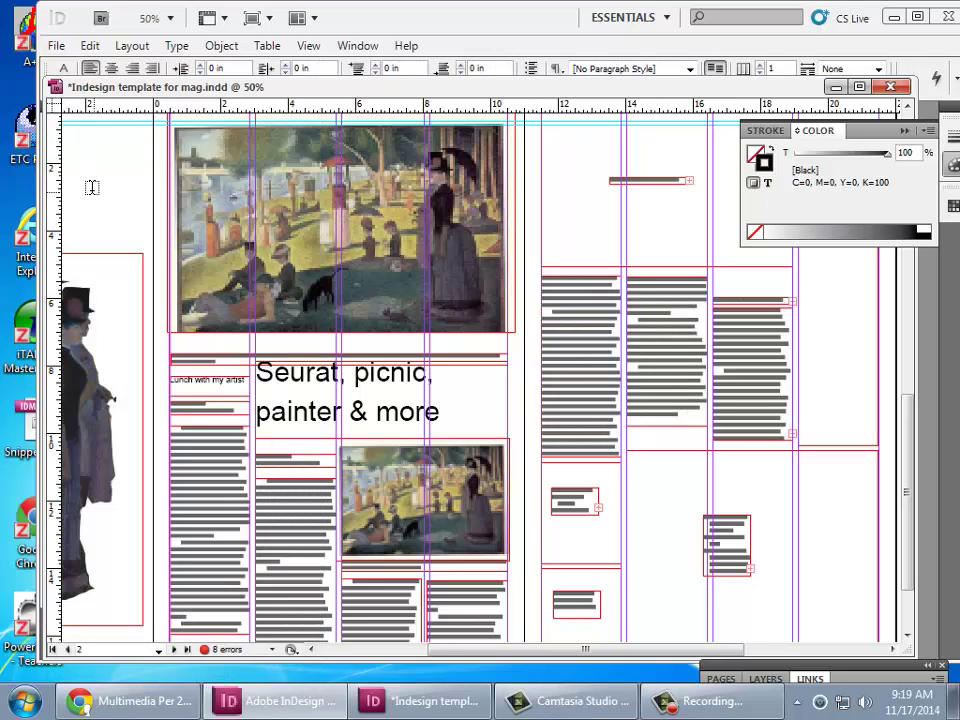
Dock the floating magazine document into the main workspace so the Tools panel shows
left_click(346, 50)
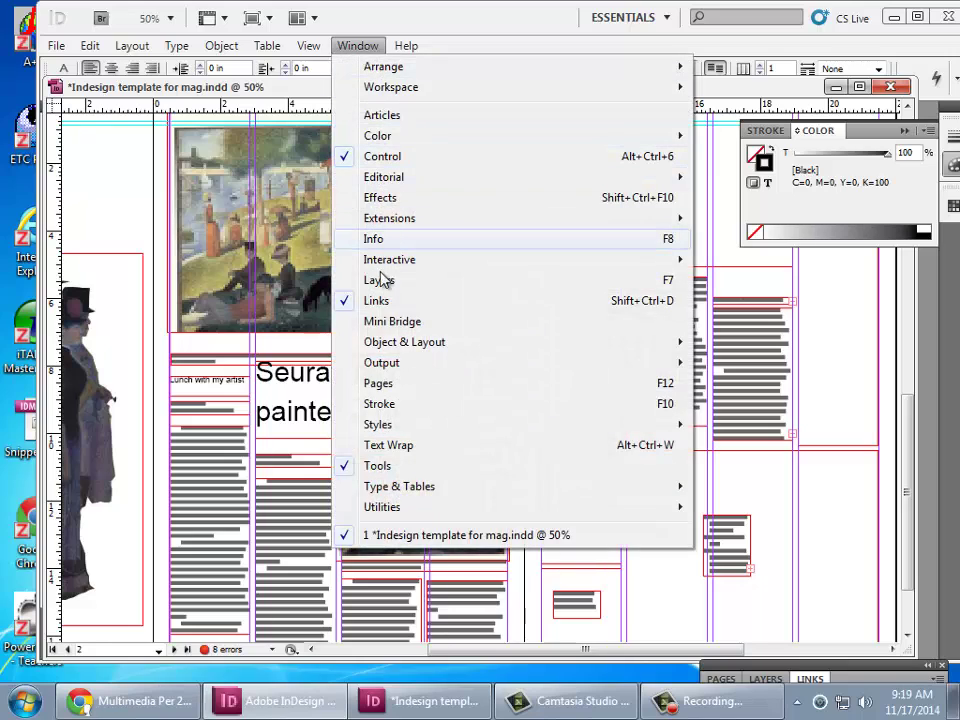
mouse_move(176, 45)
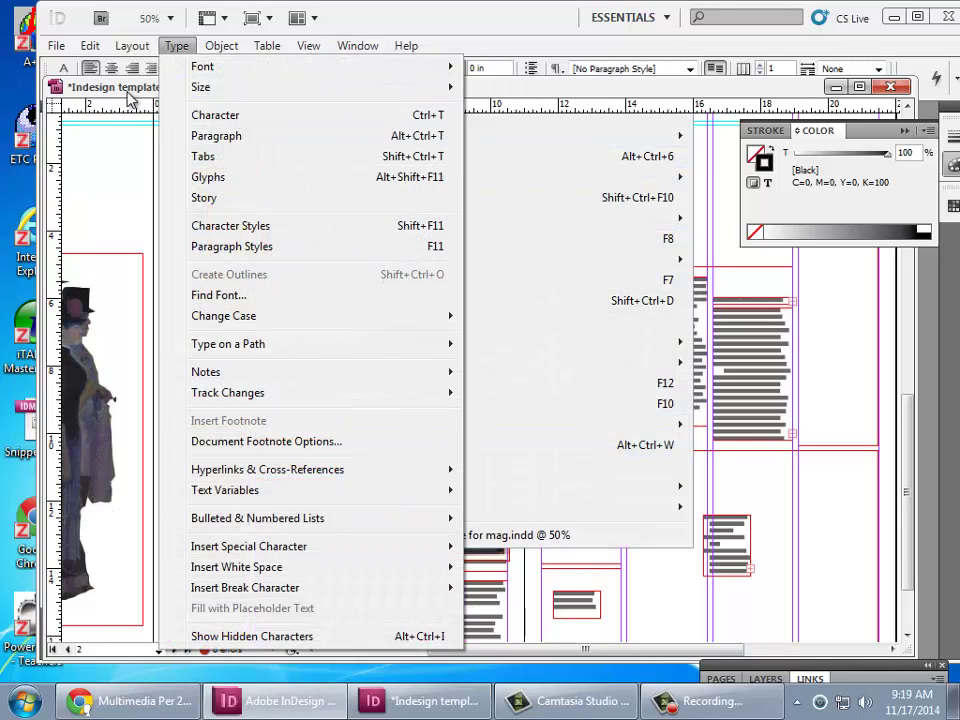
left_click(128, 98)
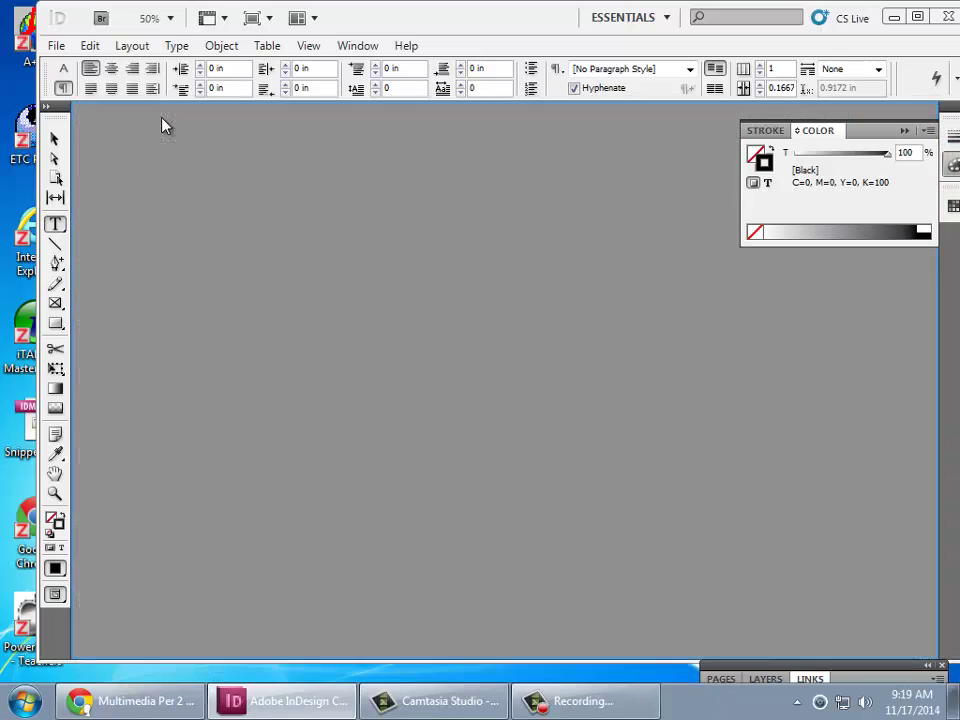
left_click(54, 137)
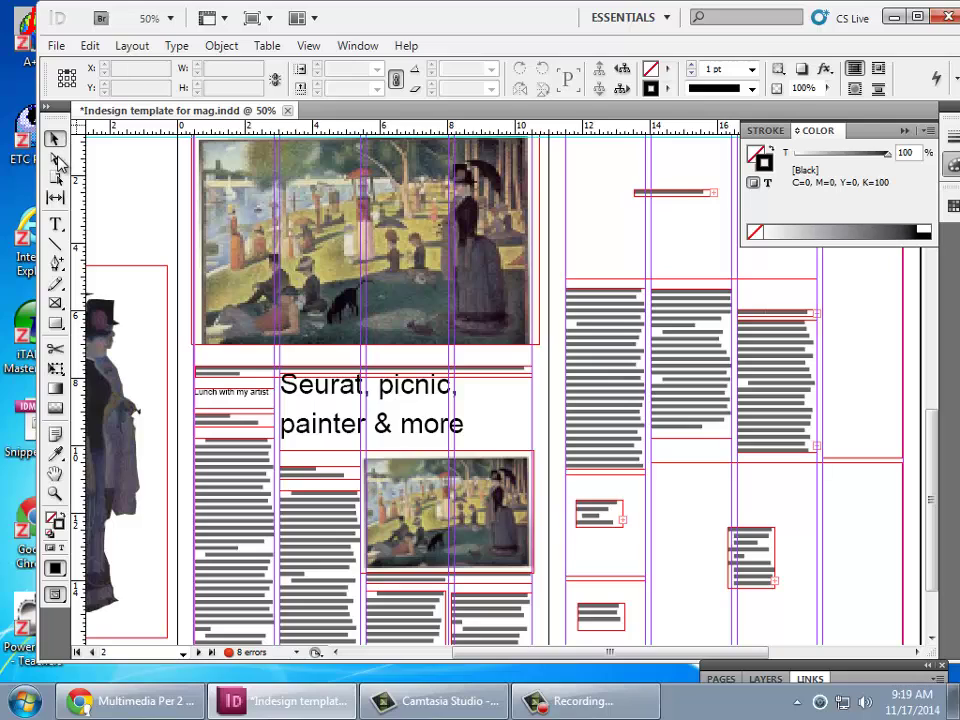
left_click(56, 162)
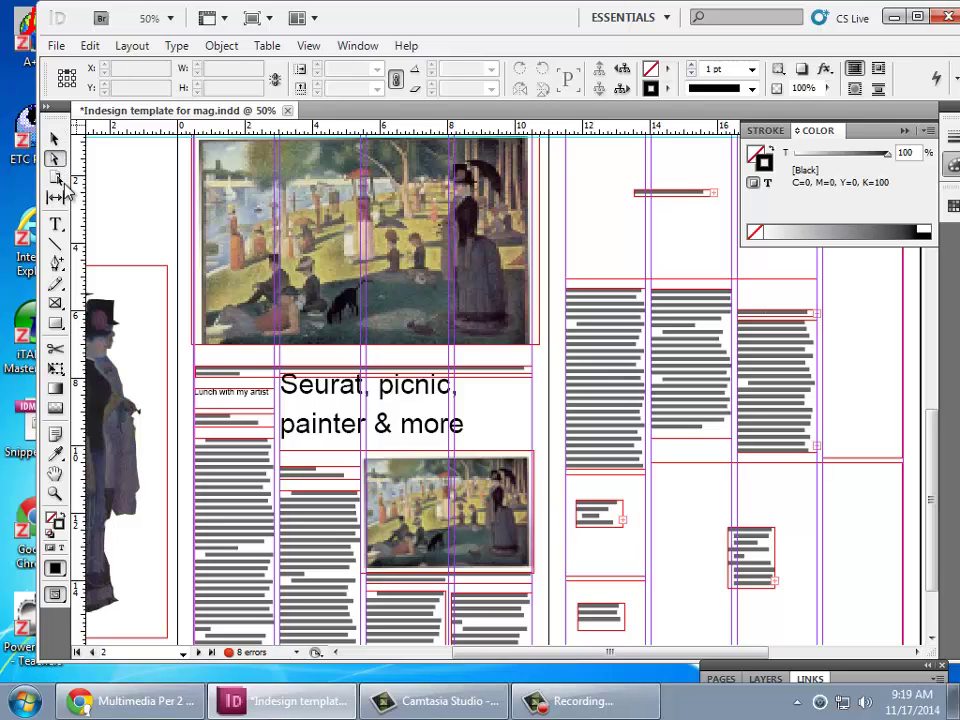
left_click(56, 226)
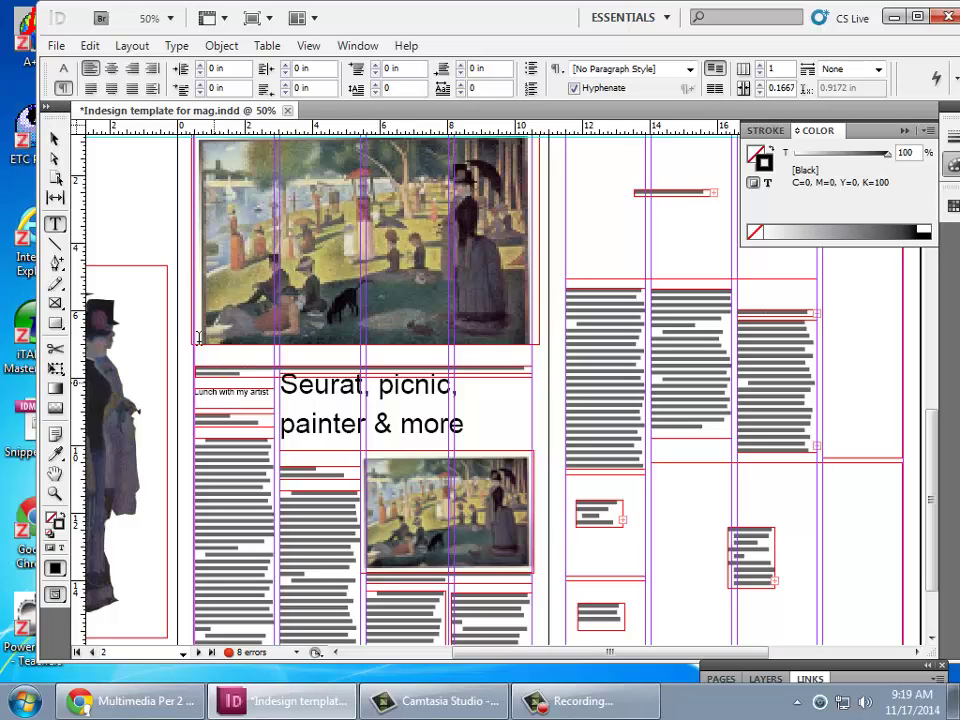
left_click(55, 138)
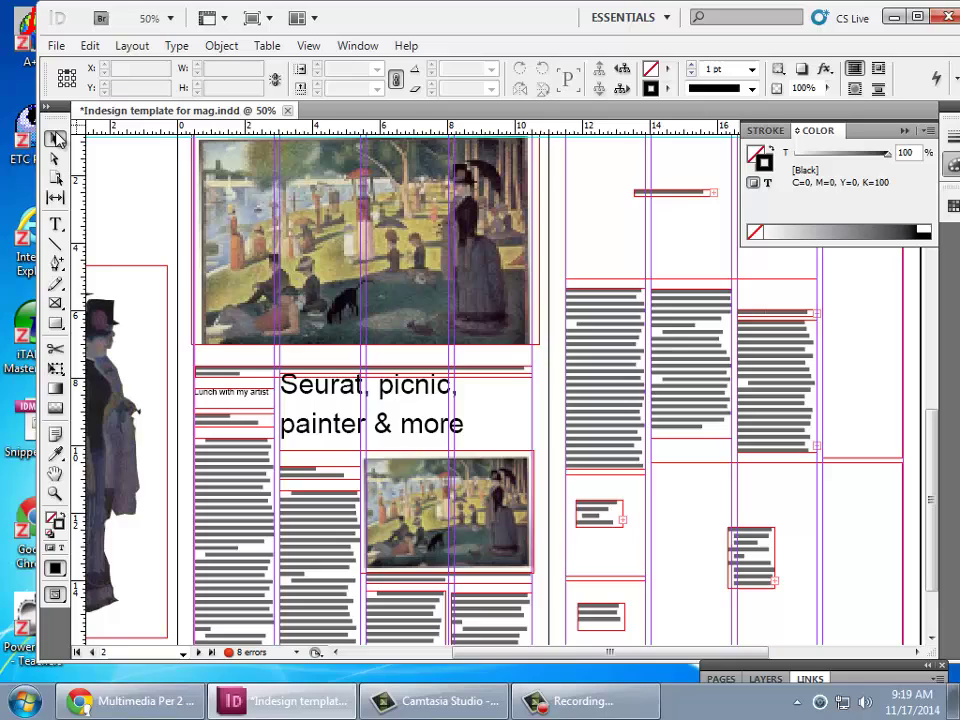
Nudge the top Seurat picture up-left, shrink it from its top-left corner, and set the ruler origin there
left_click(277, 207)
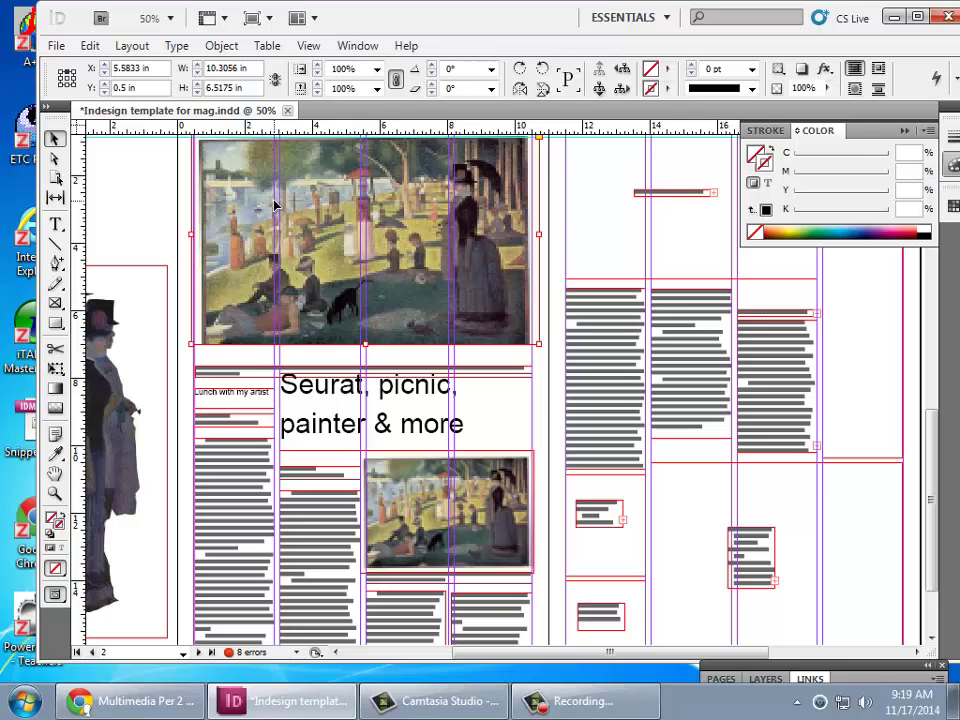
left_click_drag(937, 463, 926, 446)
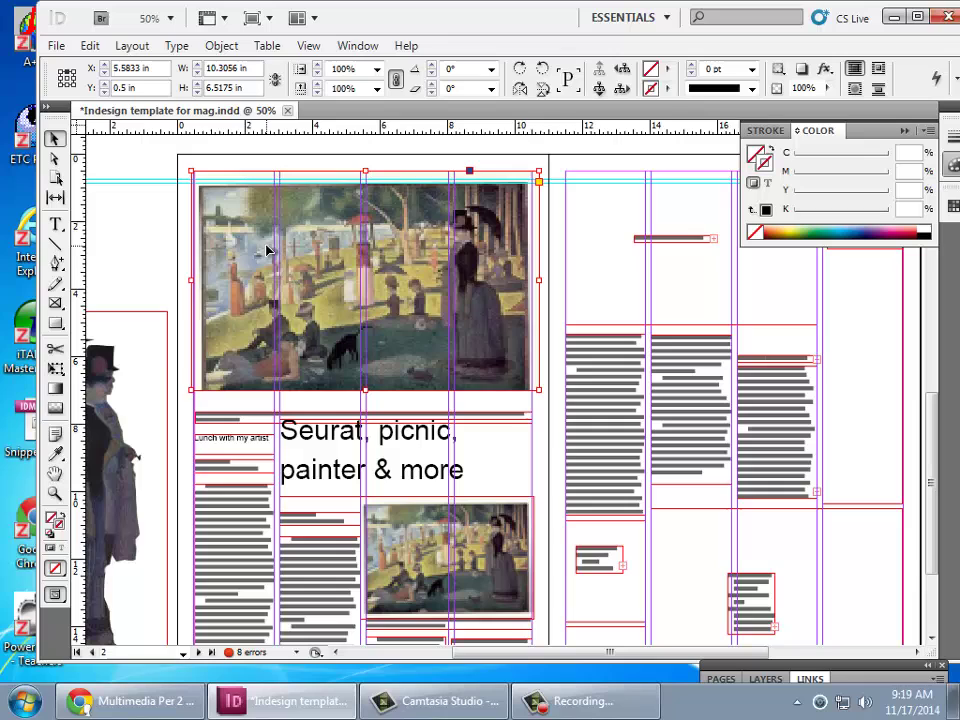
left_click_drag(268, 251, 262, 247)
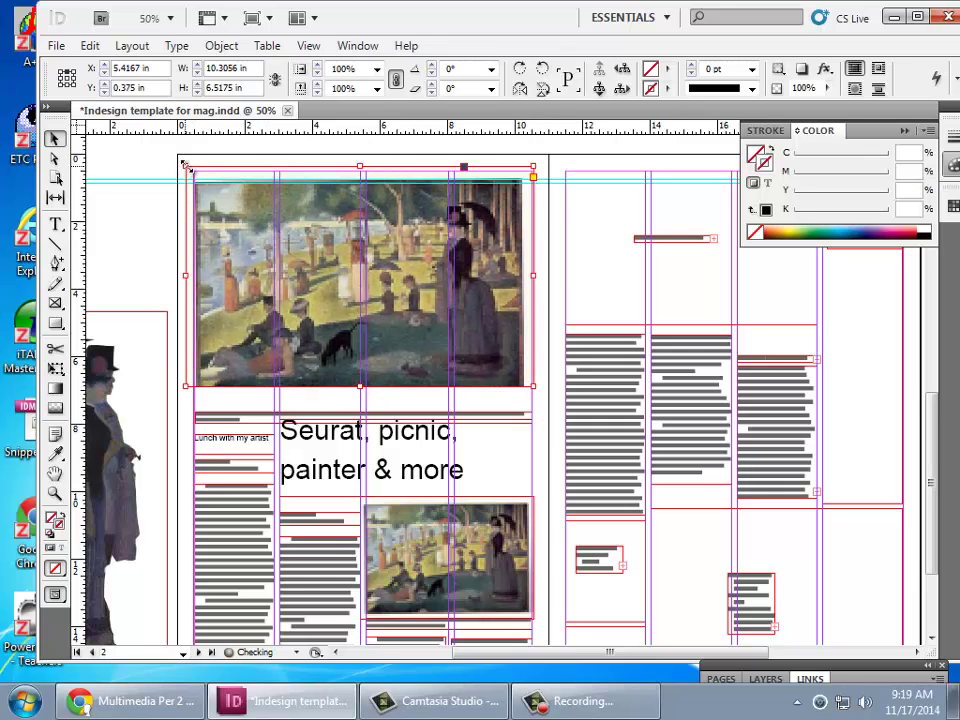
left_click_drag(184, 166, 193, 182)
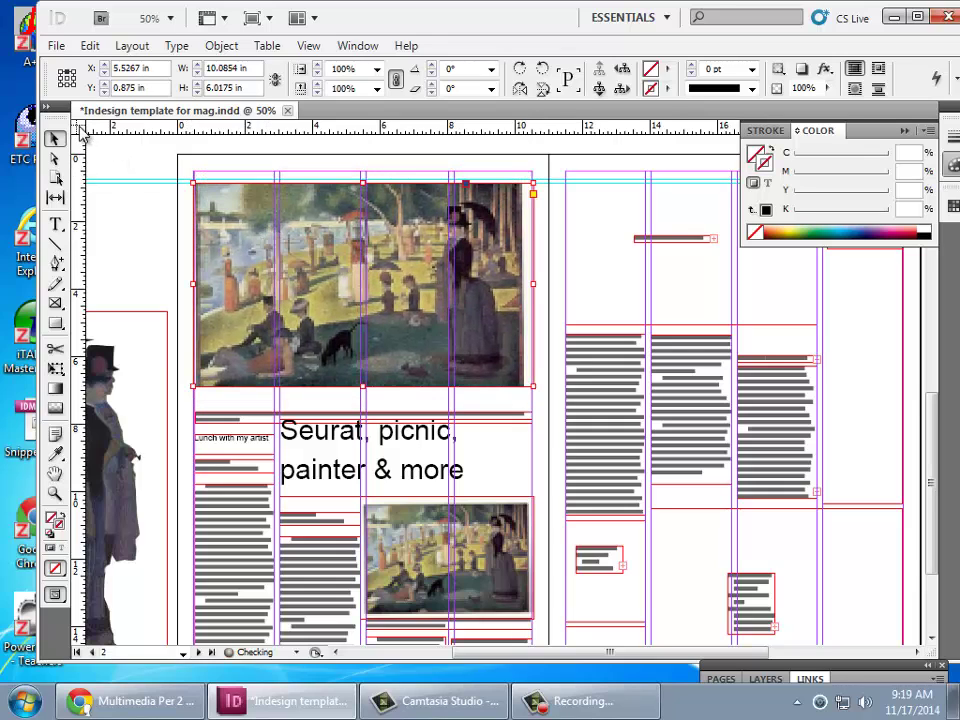
left_click_drag(83, 137, 195, 182)
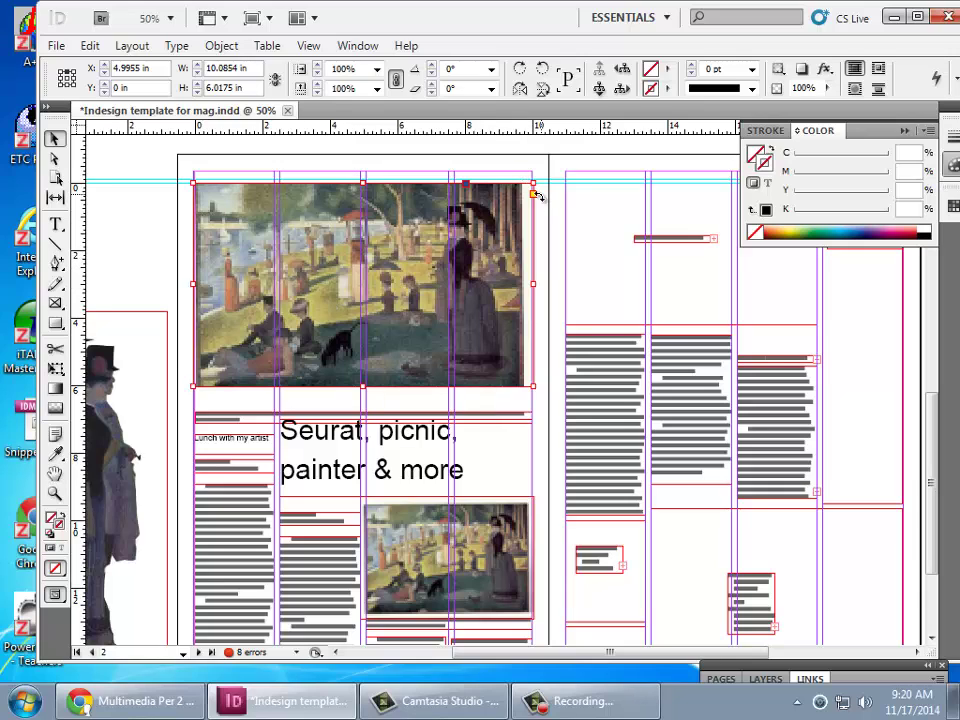
Crop the top Seurat picture frame to 7.5472 by 6.3125 in, ending just above the headline
left_click(538, 285)
left_click_drag(535, 285, 449, 300)
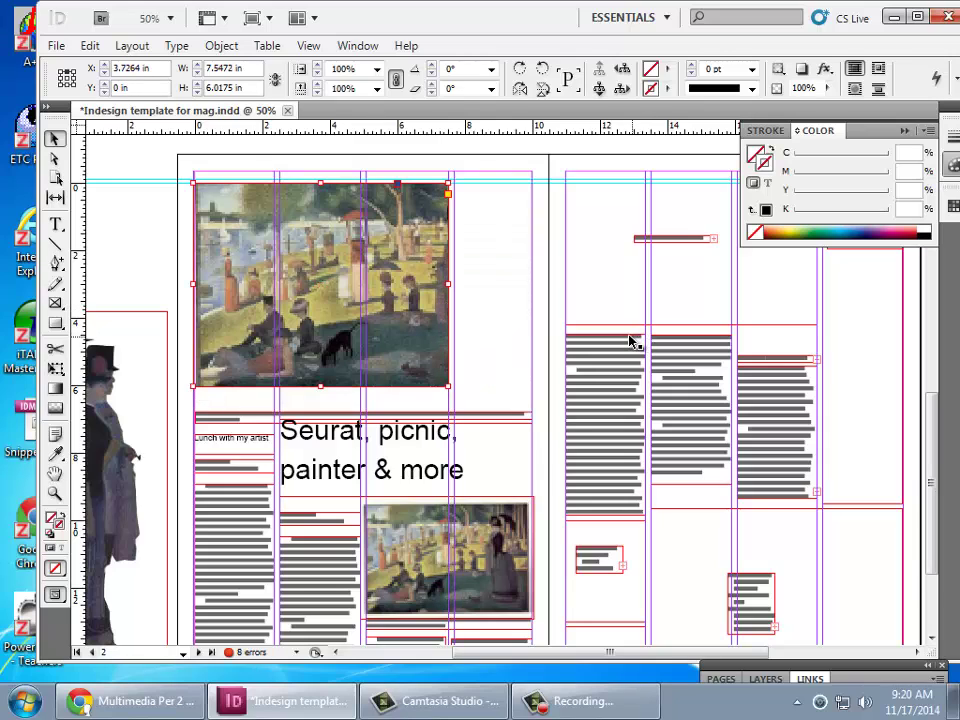
mouse_move(320, 386)
left_mouse_down()
mouse_move(320, 316)
mouse_move(326, 396)
left_mouse_up()
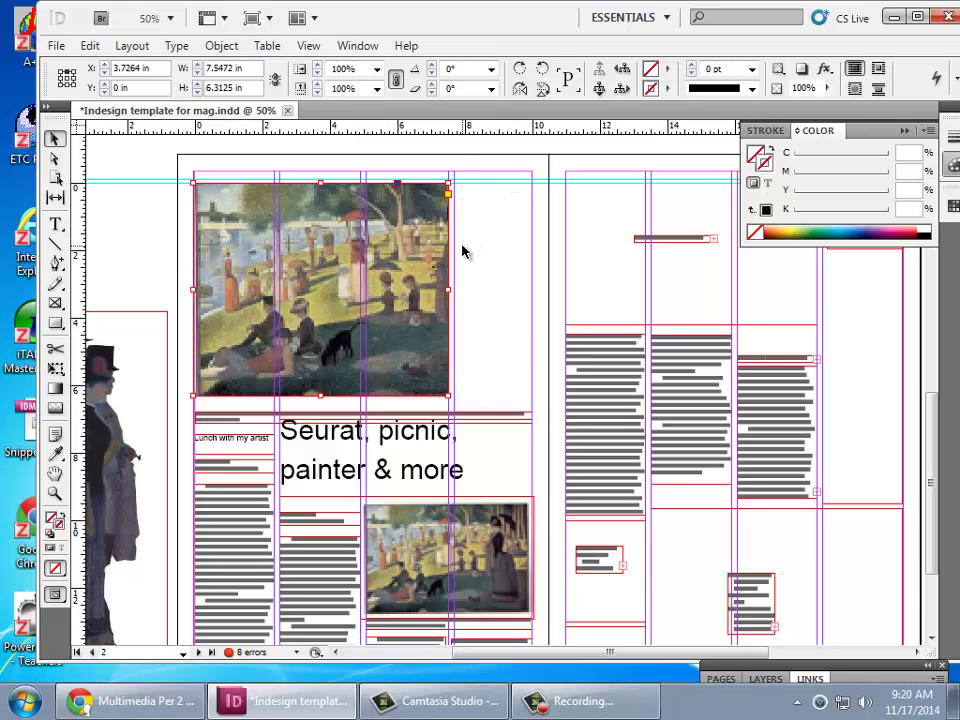
Move the caption strip up beneath the cropped picture and zoom in on it
left_click(213, 421)
left_click_drag(214, 420, 210, 411)
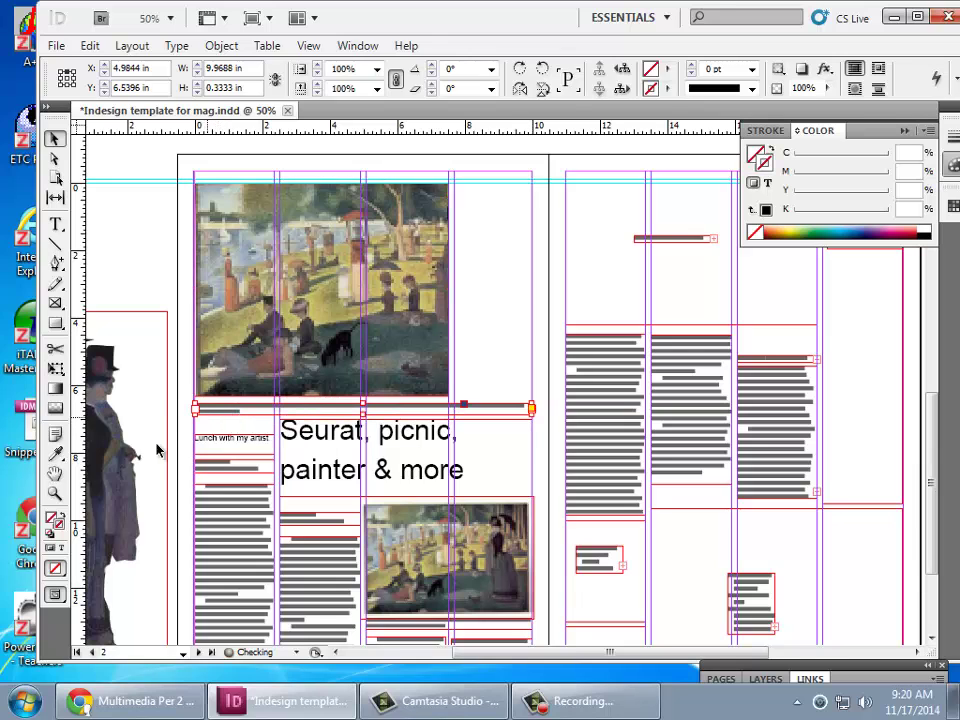
left_click(55, 493)
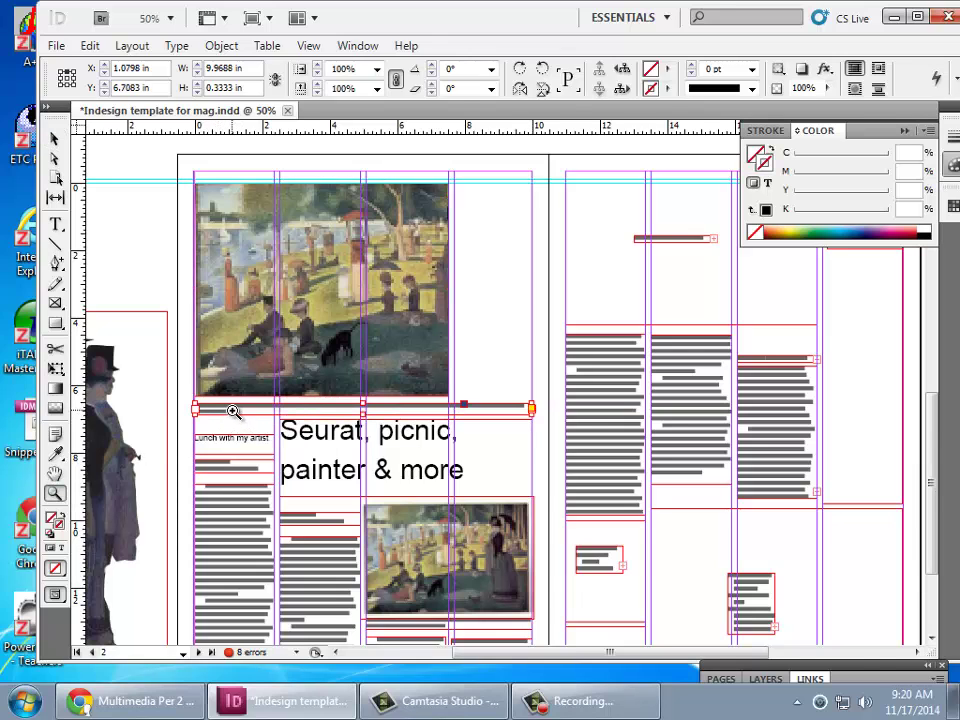
left_click(233, 411)
left_click(613, 396)
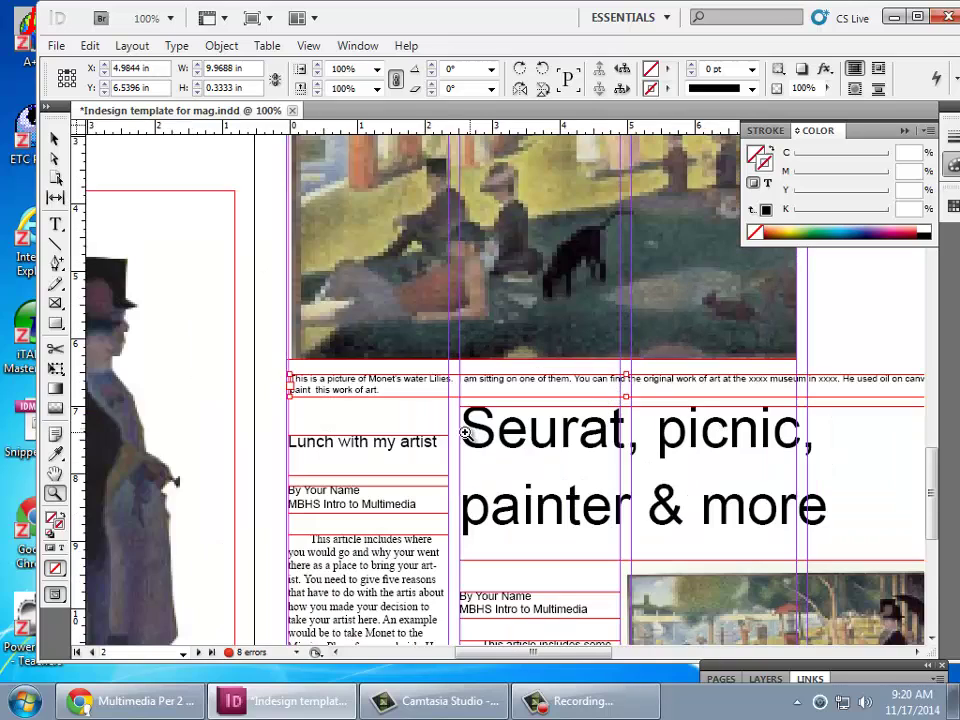
Highlight the whole caption text with the Type tool
left_click(55, 138)
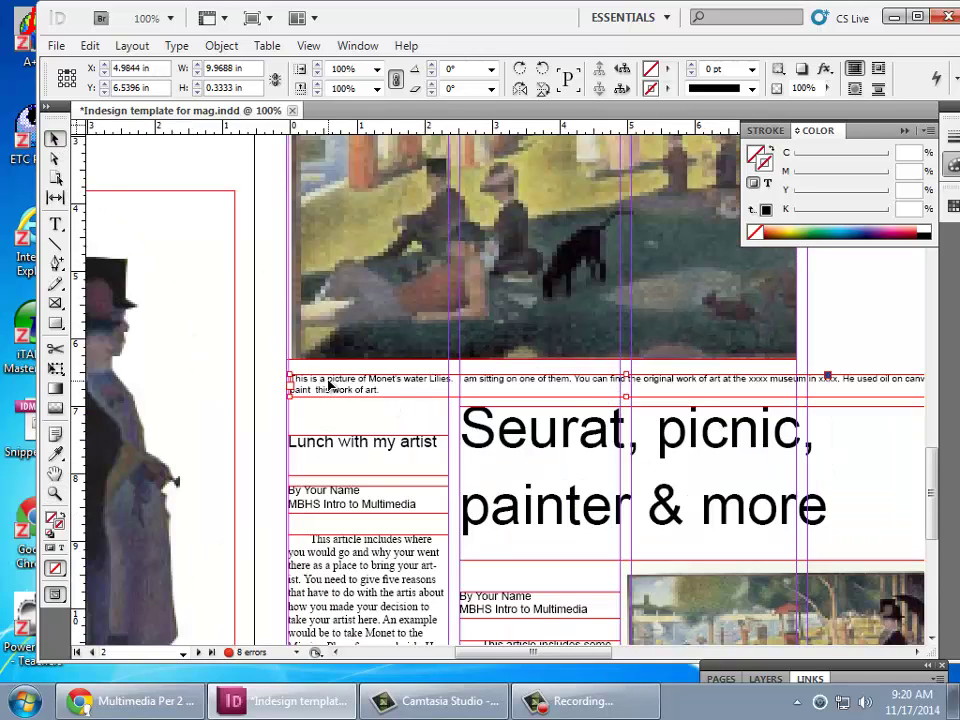
left_click(55, 223)
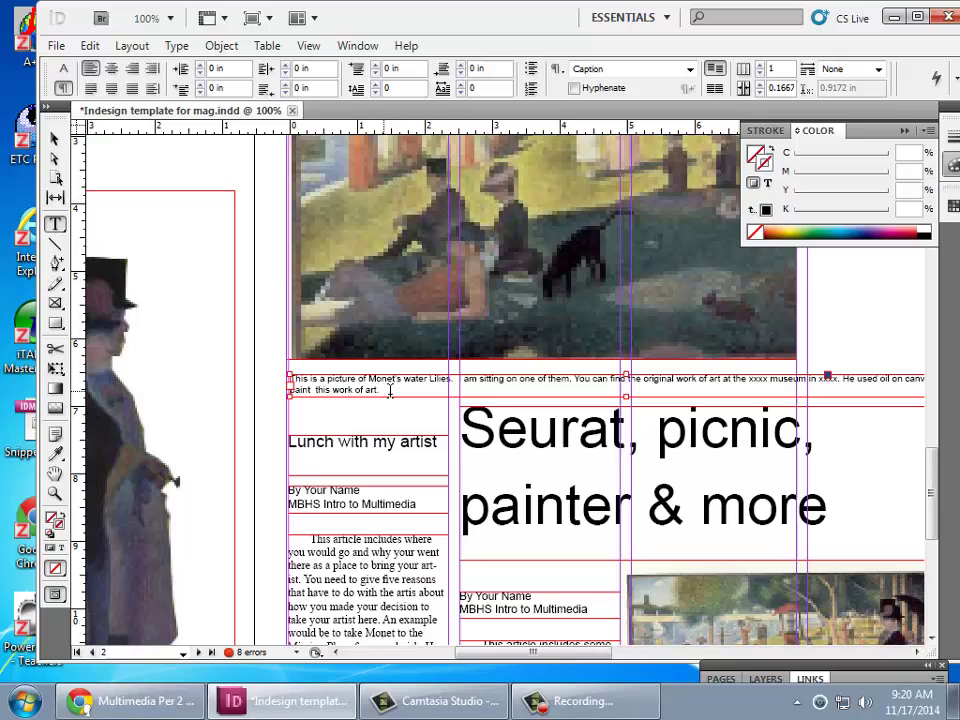
left_click_drag(390, 390, 275, 370)
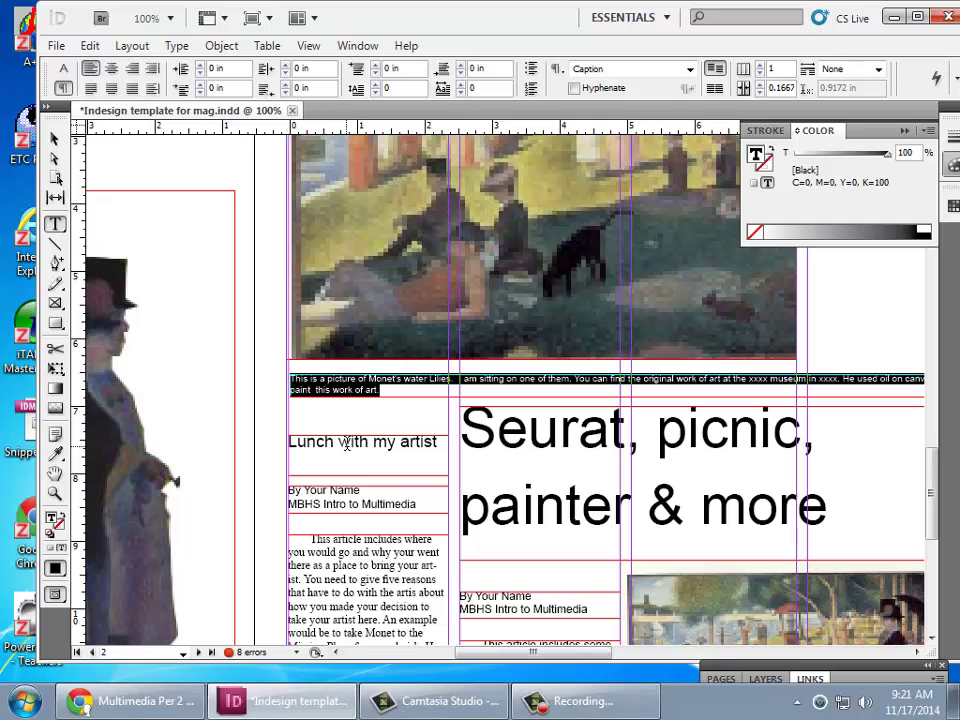
left_click(55, 138)
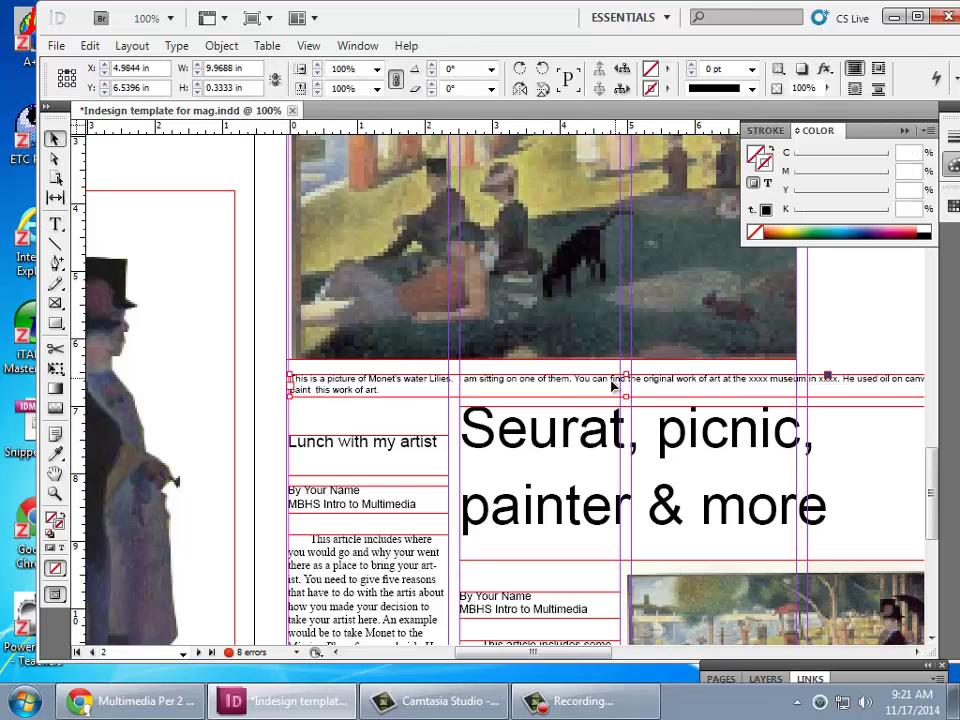
scroll(612, 388, "down", 3)
scroll(612, 388, "down", 6)
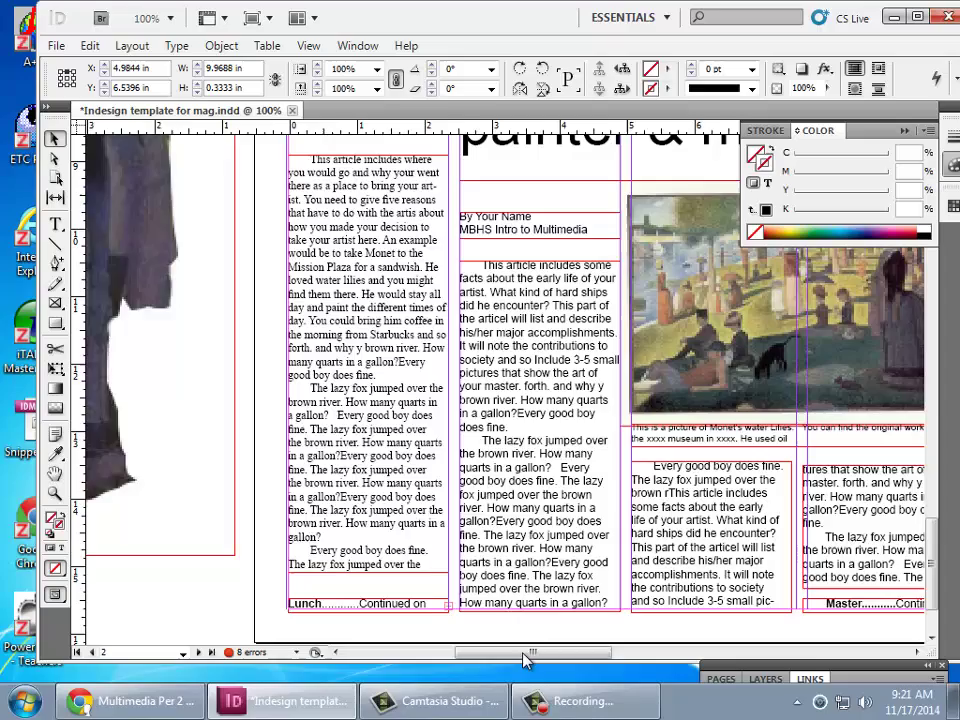
left_click_drag(527, 656, 547, 656)
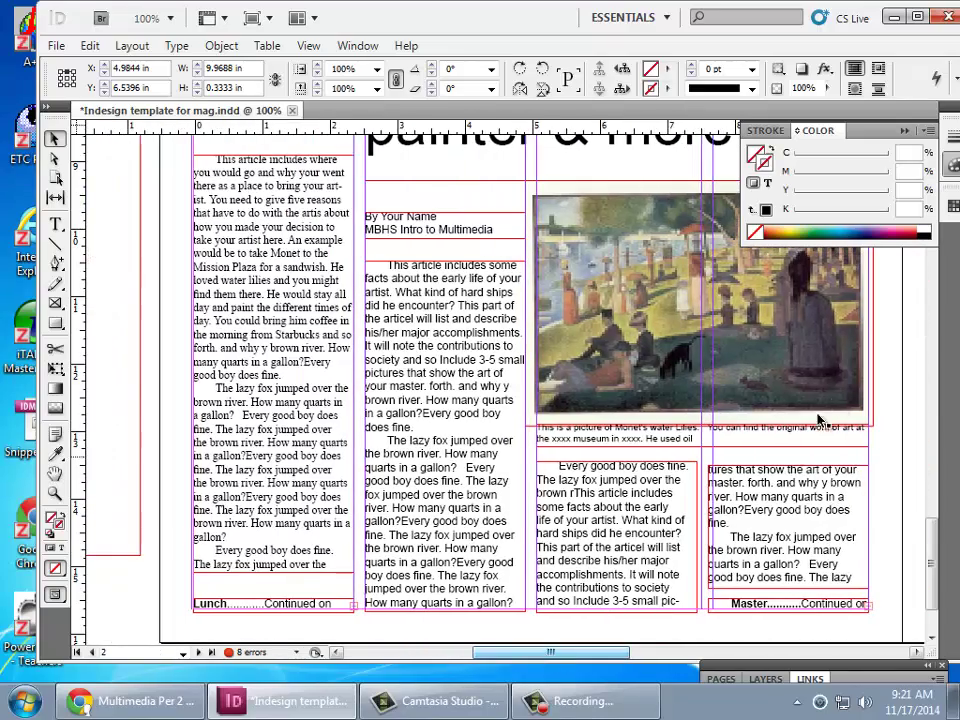
scroll(920, 533, "up", 6)
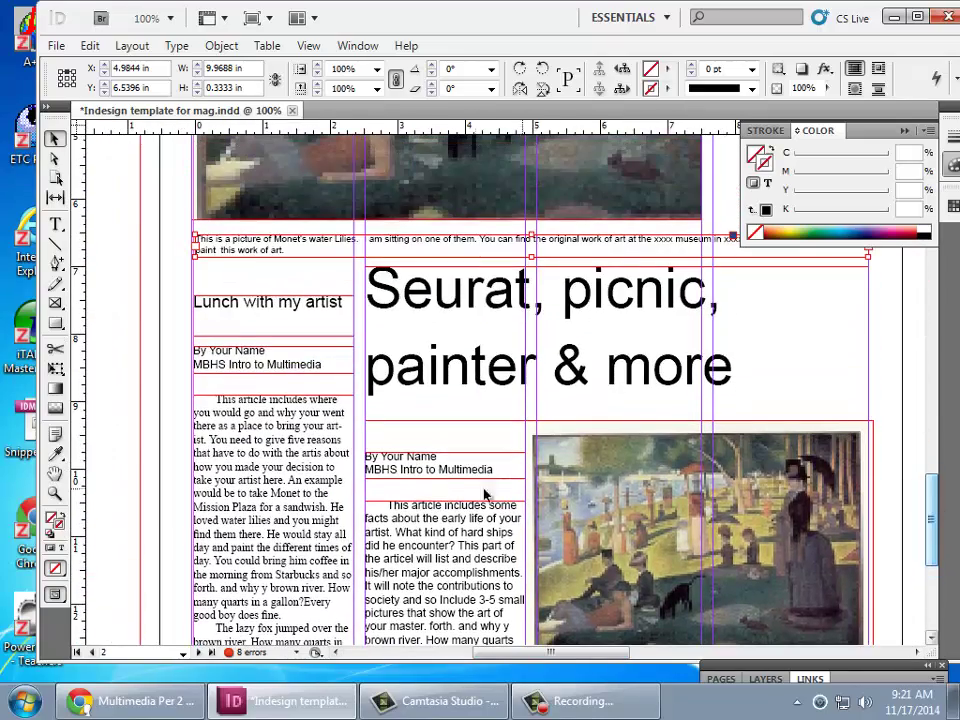
left_click(228, 470)
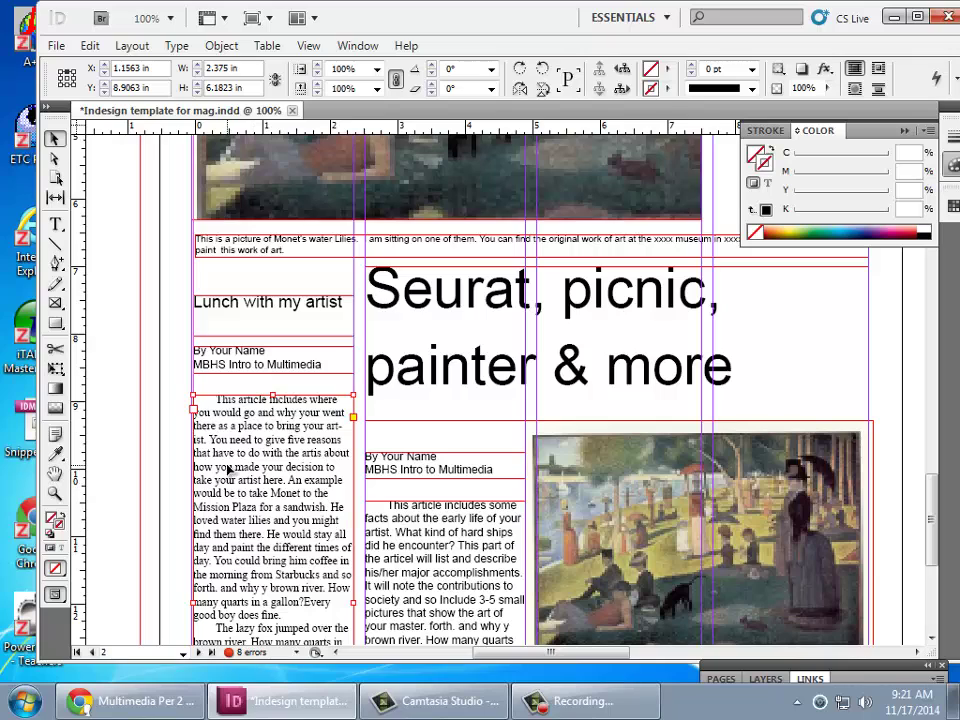
left_click(234, 305)
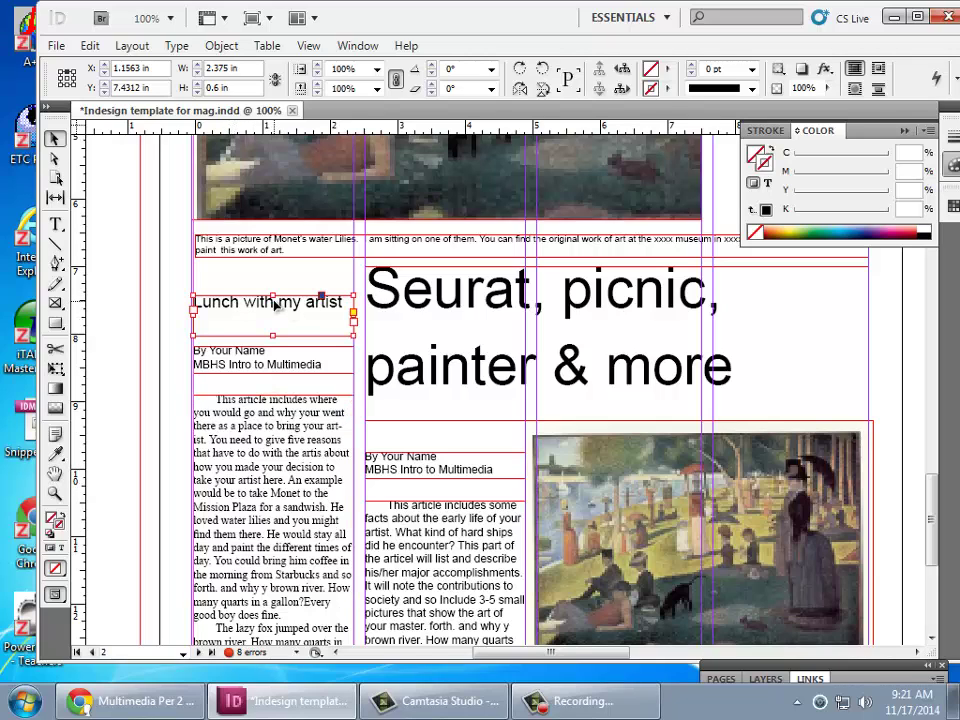
double_click(207, 352)
left_click_drag(257, 349, 157, 349)
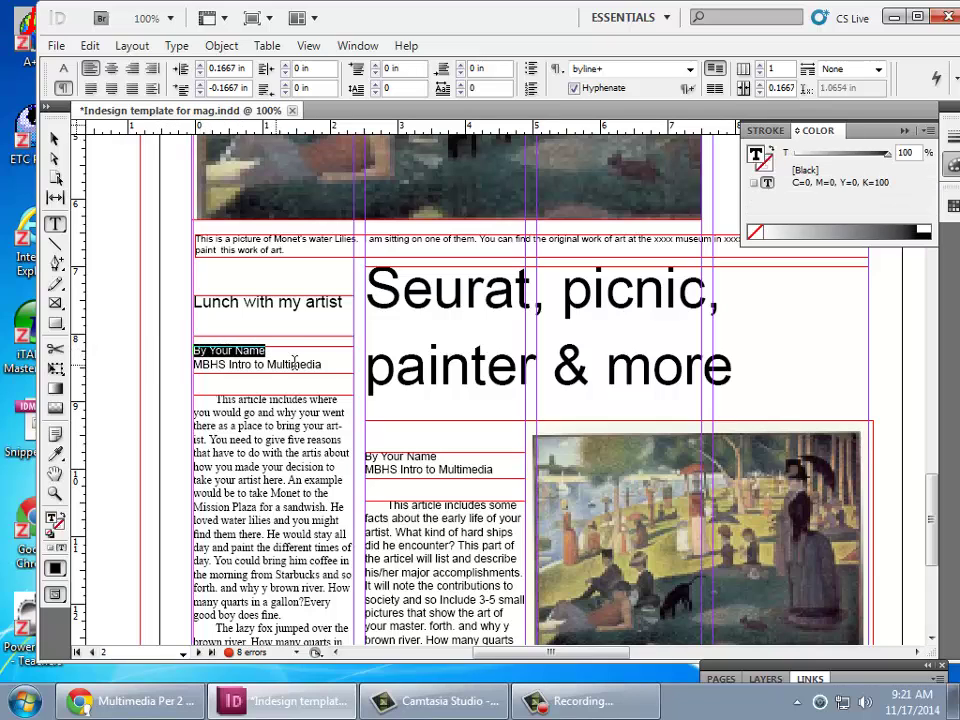
double_click(390, 300)
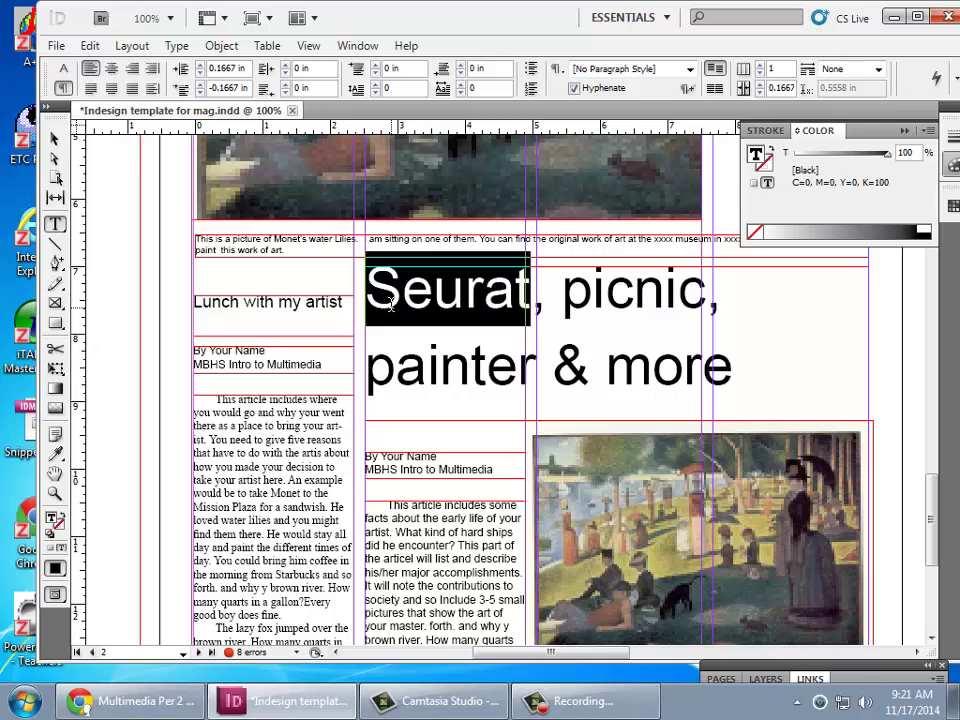
left_click(751, 379, "shift")
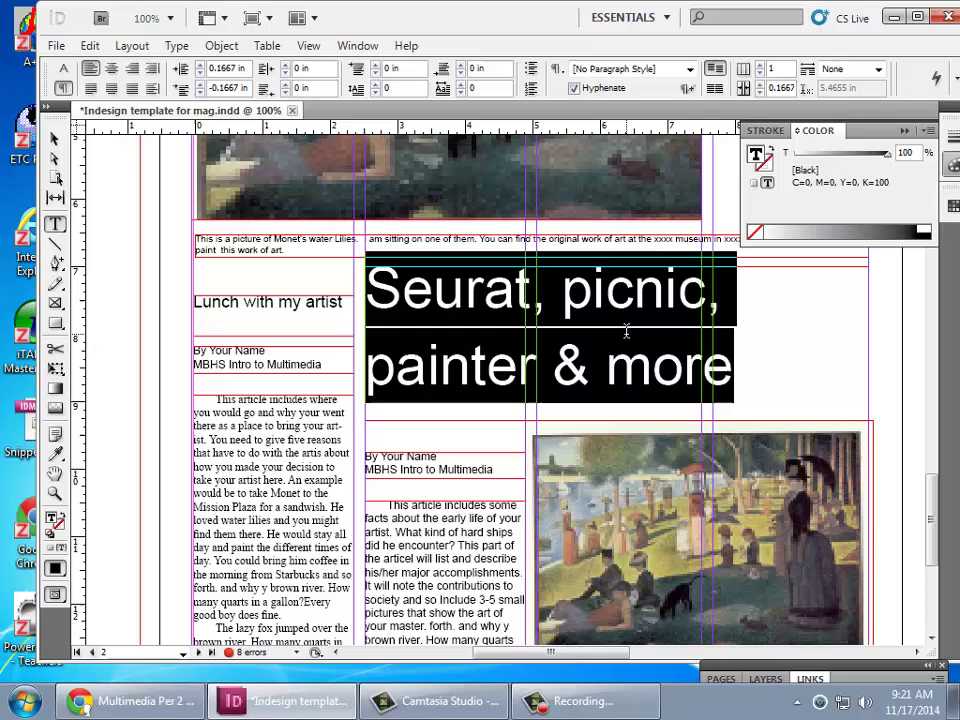
left_click_drag(932, 525, 930, 480)
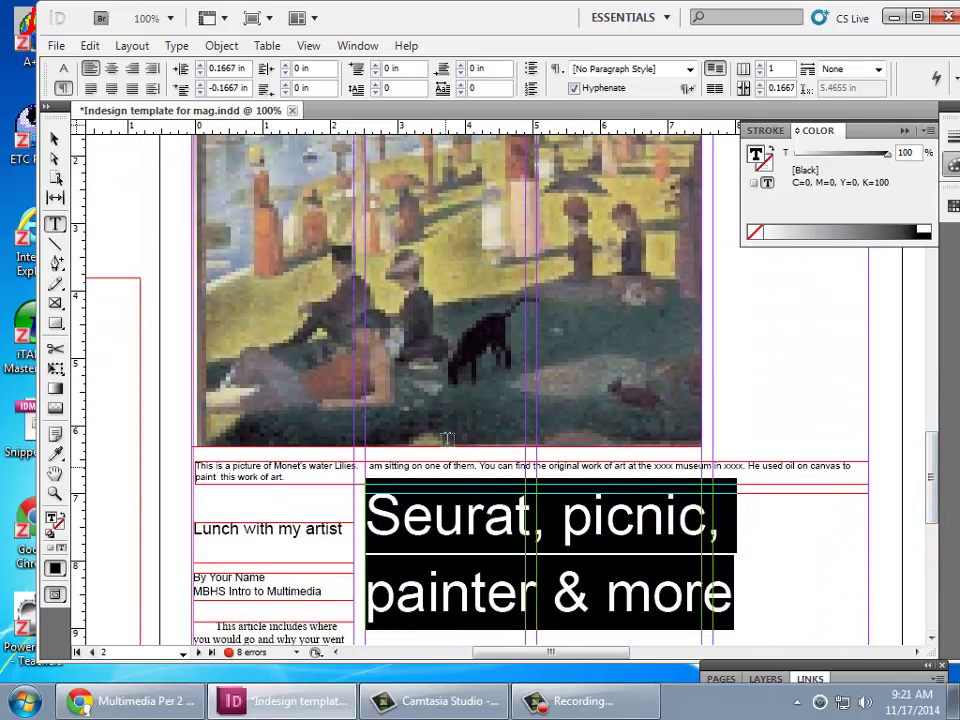
left_click(55, 134)
Narrow the caption frame to 7.5 in wide to match the painting, then zoom out to 75%
left_click(539, 471)
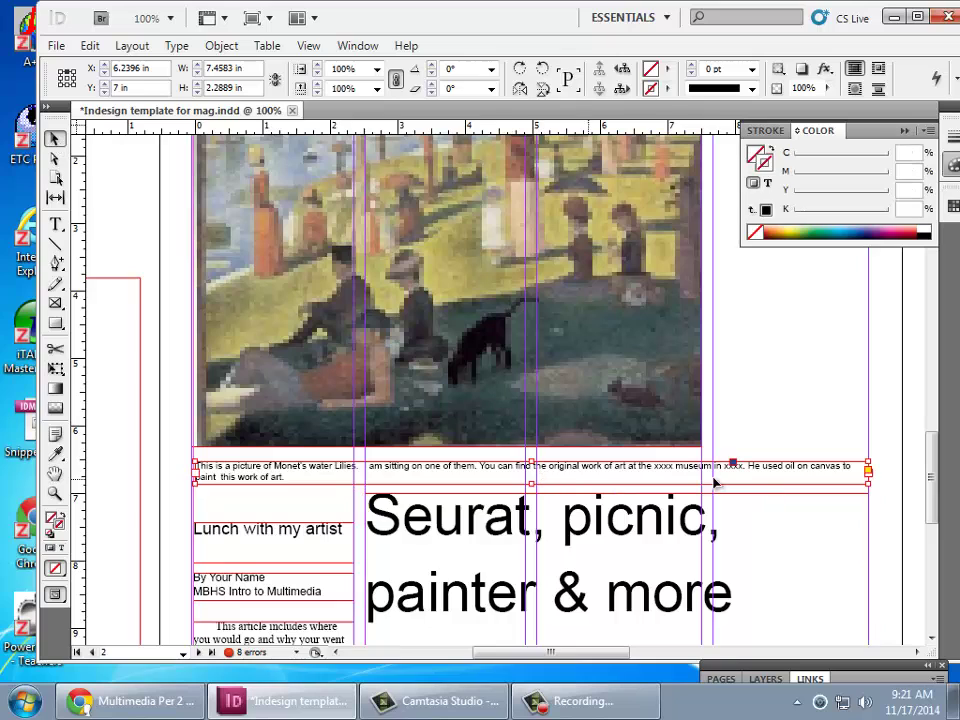
left_click_drag(869, 465, 701, 465)
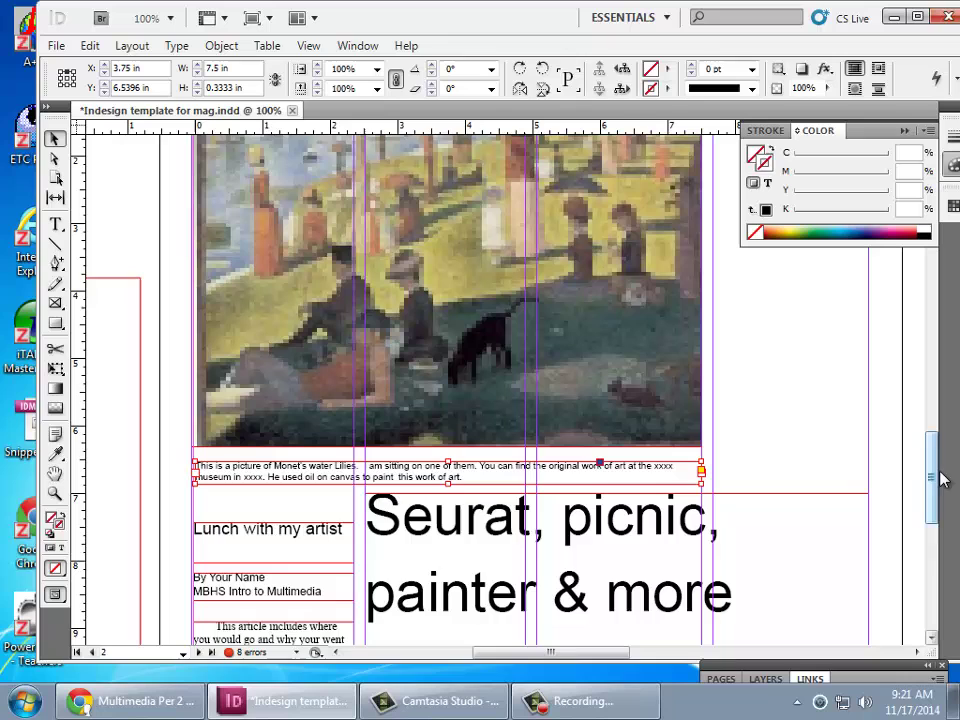
left_click_drag(933, 487, 922, 460)
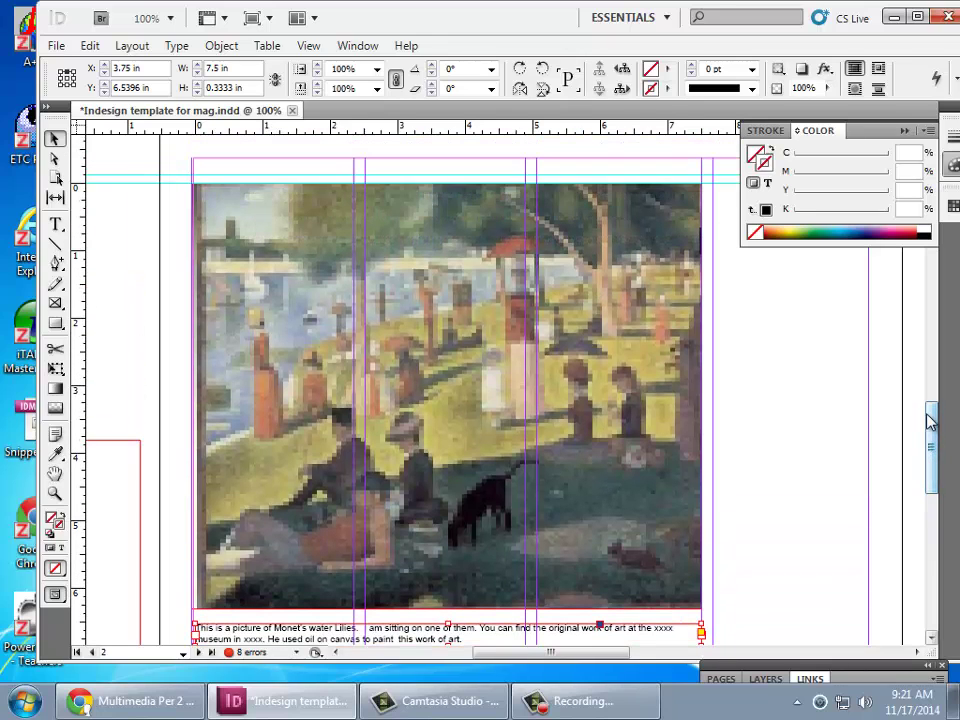
key("ctrl+minus")
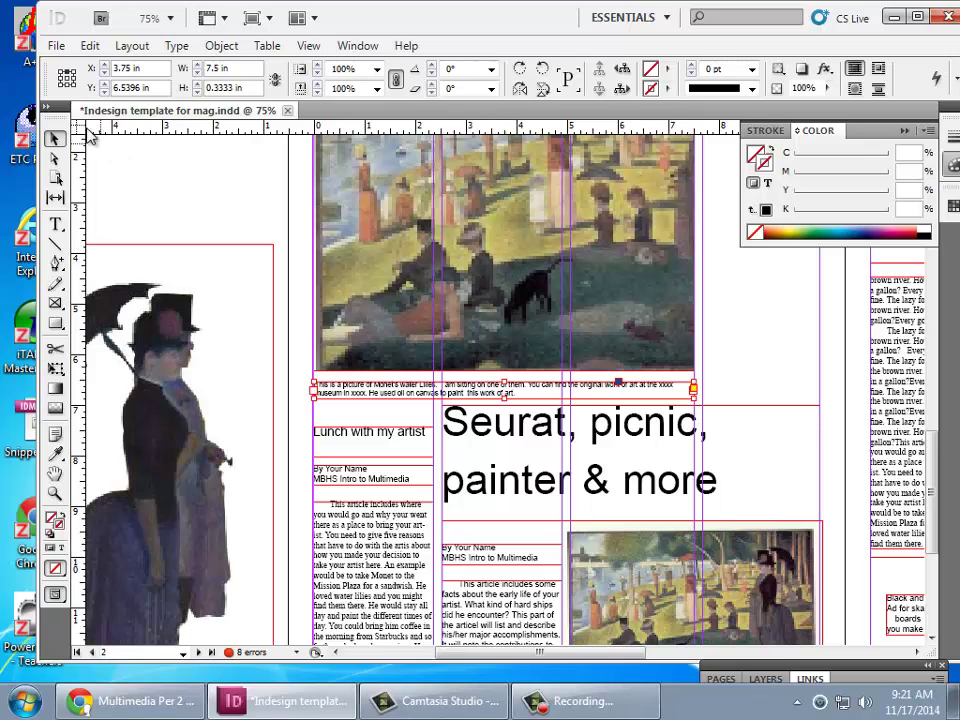
Place the parasol-woman cutout on the page and stretch her frame to the page top, 11.9728 in tall
mouse_move(456, 214)
left_mouse_down()
mouse_move(492, 230)
mouse_move(630, 385)
mouse_move(491, 267)
mouse_move(570, 360)
mouse_move(859, 401)
mouse_move(735, 326)
mouse_move(143, 467)
mouse_move(150, 400)
mouse_move(306, 394)
mouse_move(172, 378)
mouse_move(167, 425)
mouse_move(150, 326)
mouse_move(196, 333)
mouse_move(407, 274)
mouse_move(454, 197)
mouse_move(462, 203)
left_mouse_up()
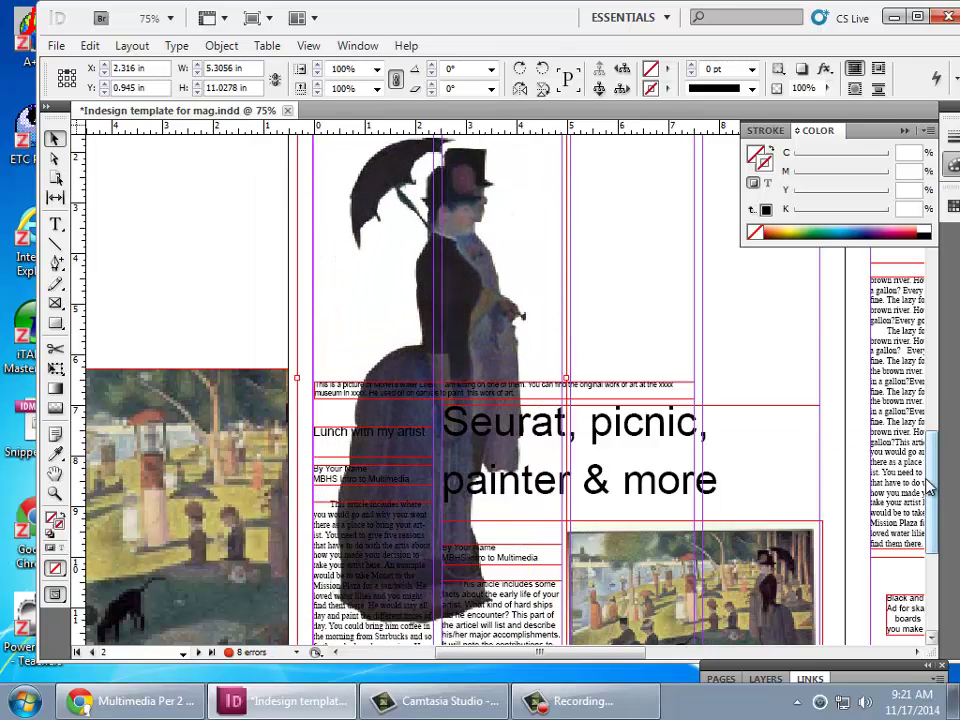
scroll(930, 500, "up", 5)
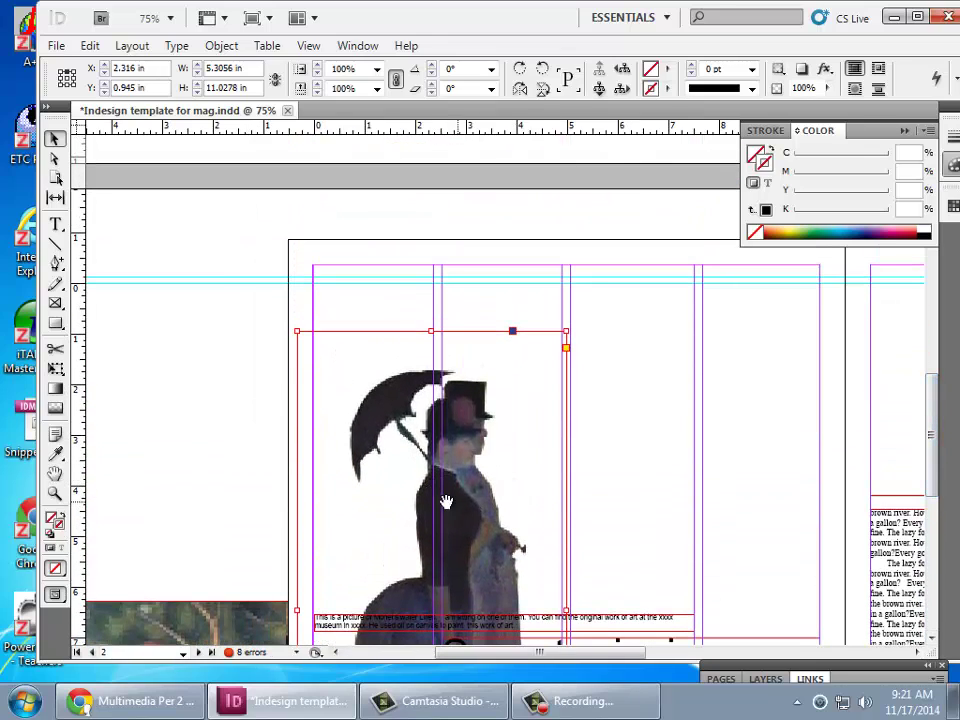
left_click_drag(443, 499, 466, 418)
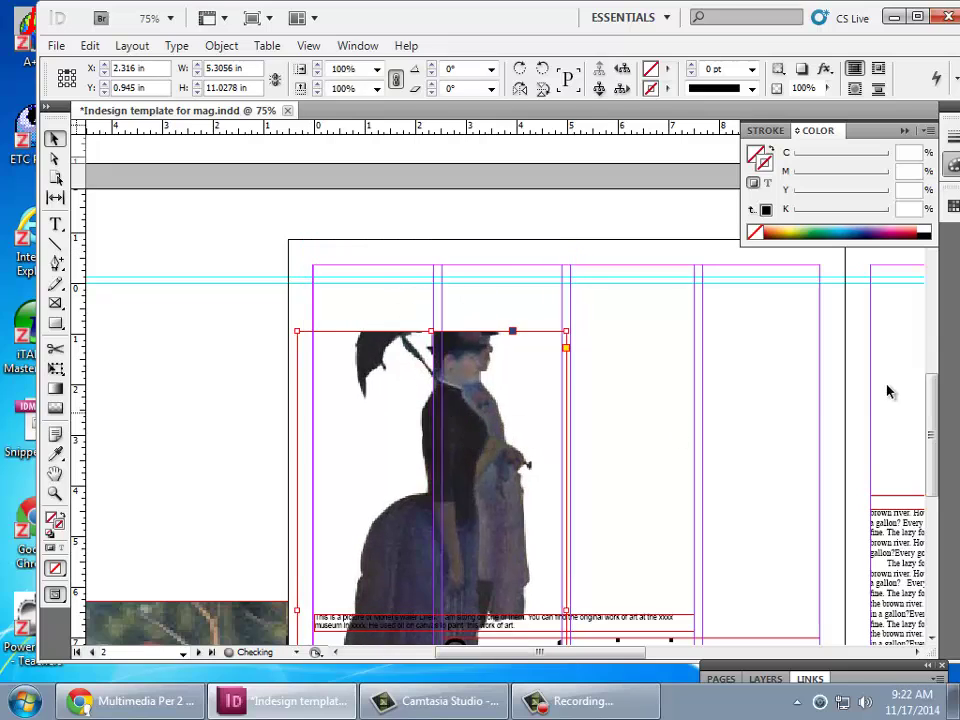
left_click_drag(430, 331, 430, 284)
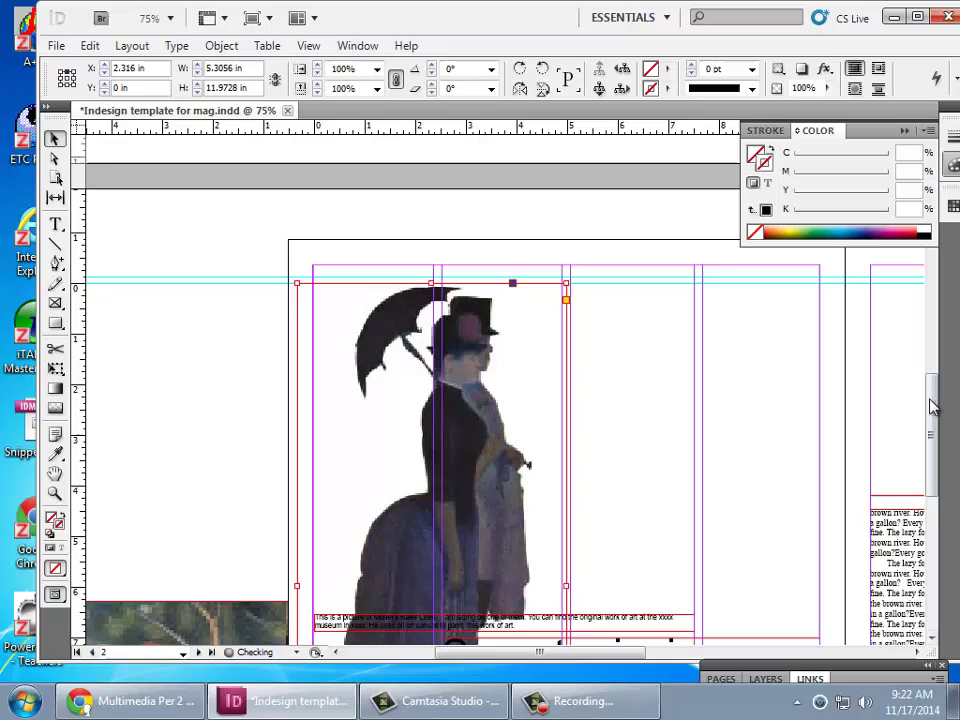
scroll(481, 571, "down", 3)
Nudge the figure higher and place the headline frame at the page's top right
mouse_move(481, 571)
left_mouse_down()
mouse_move(535, 505)
mouse_move(487, 552)
left_mouse_up()
left_click_drag(611, 560, 622, 526)
left_click_drag(670, 245, 668, 208)
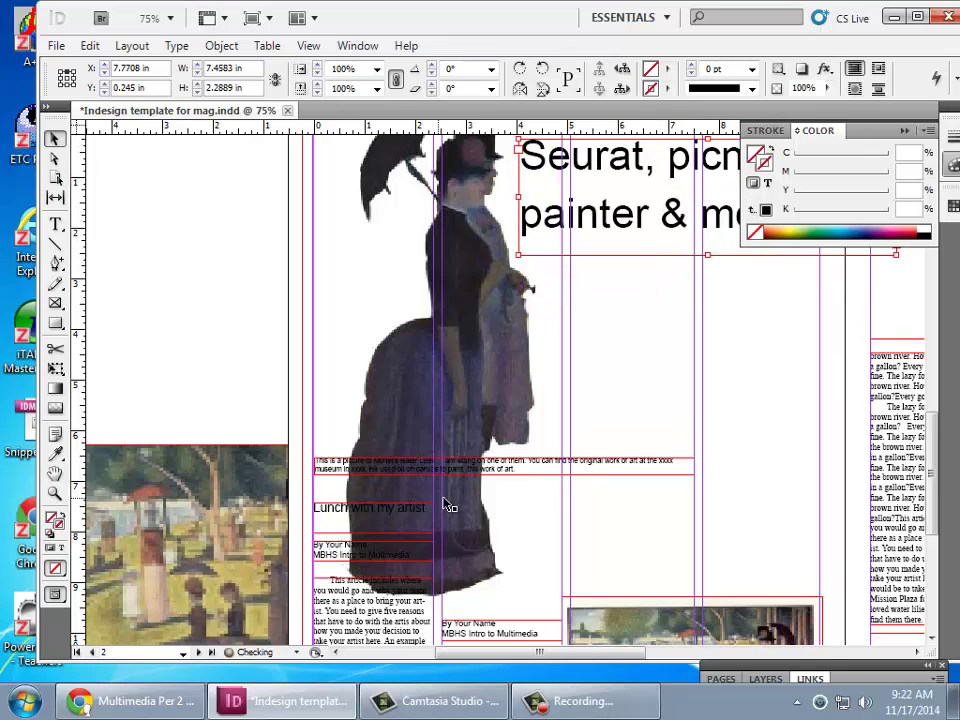
Make the caption a 1.46-in-wide block beside the figure's umbrella and move the article text up-right
left_click_drag(363, 477, 316, 295)
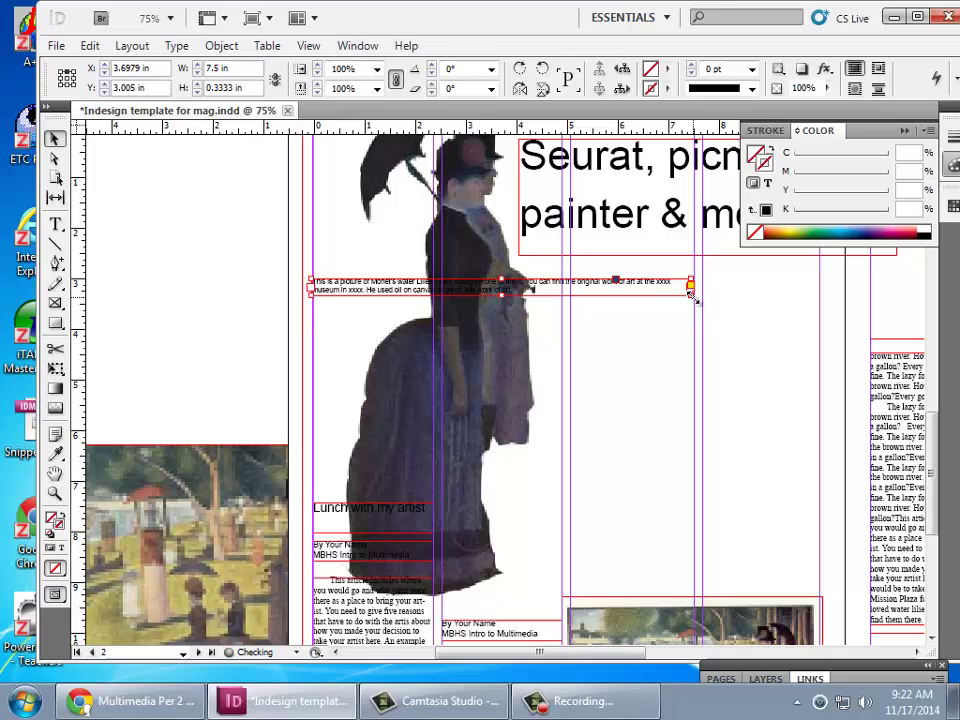
left_click_drag(689, 293, 368, 317)
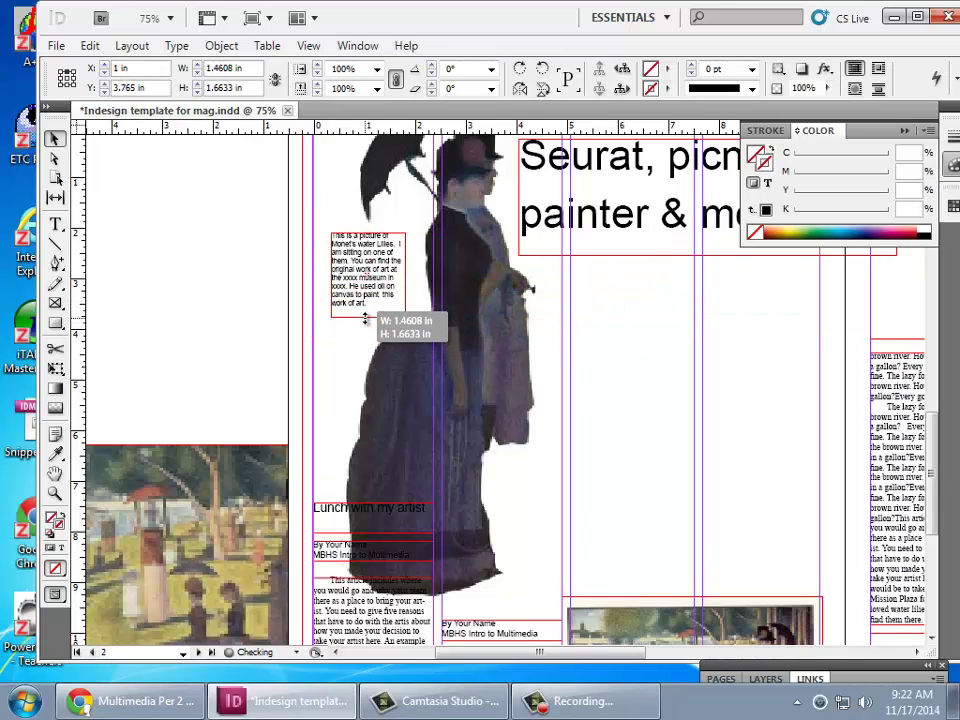
left_click(55, 224)
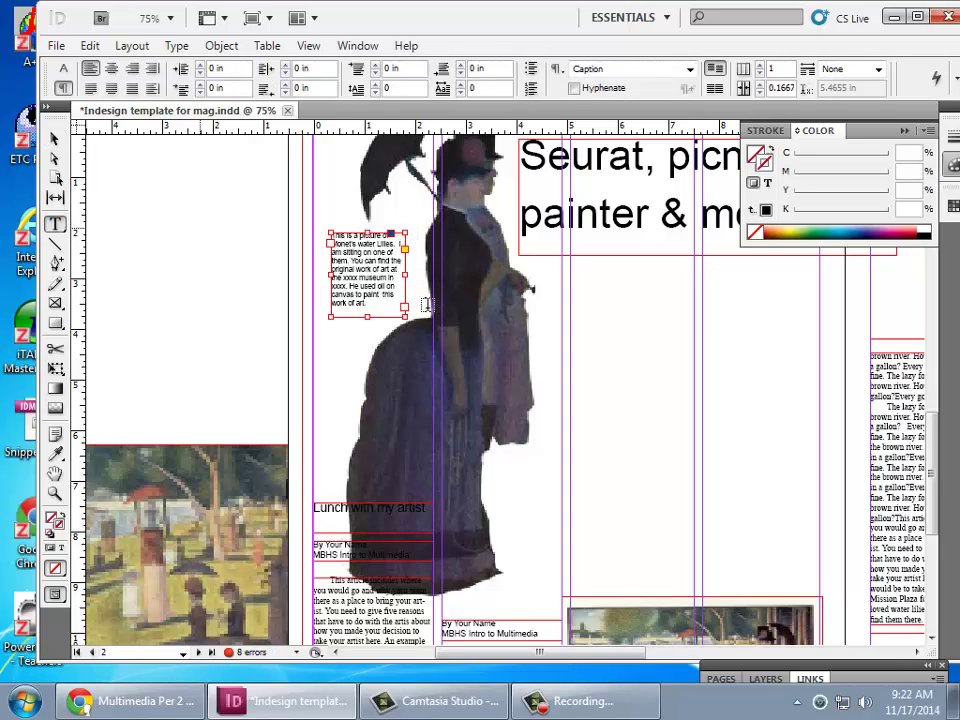
key("Escape")
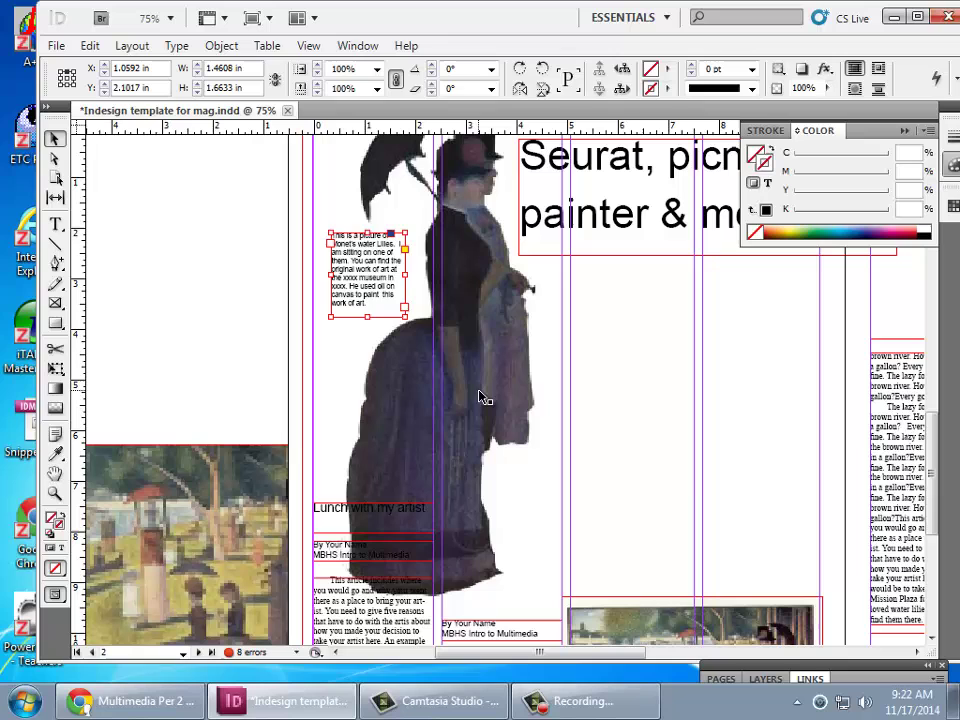
left_click_drag(372, 285, 385, 278)
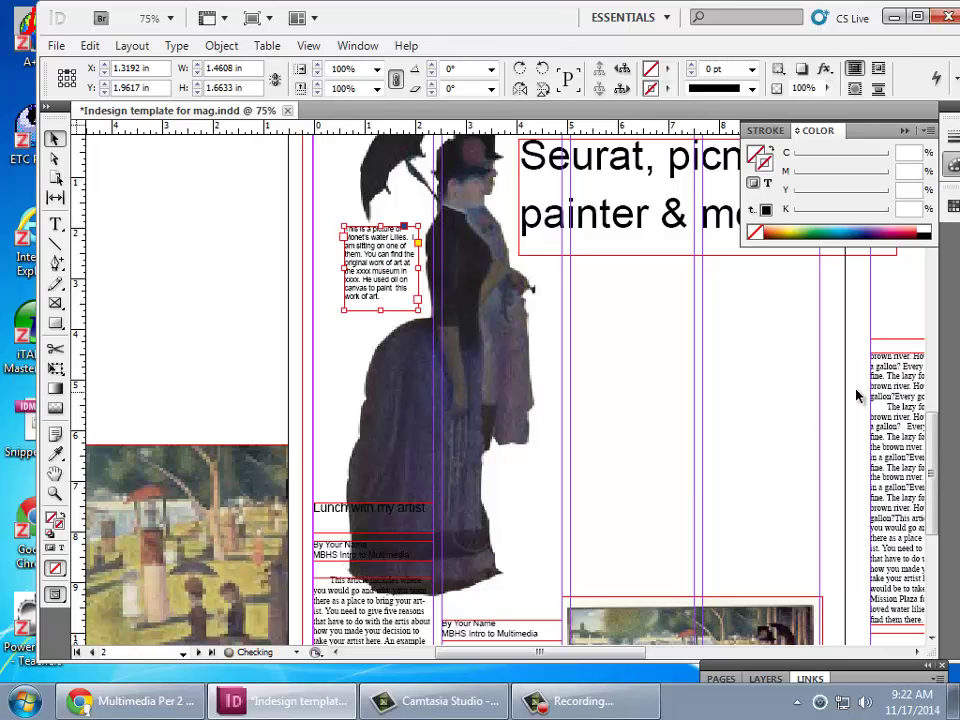
scroll(938, 442, "down", 3)
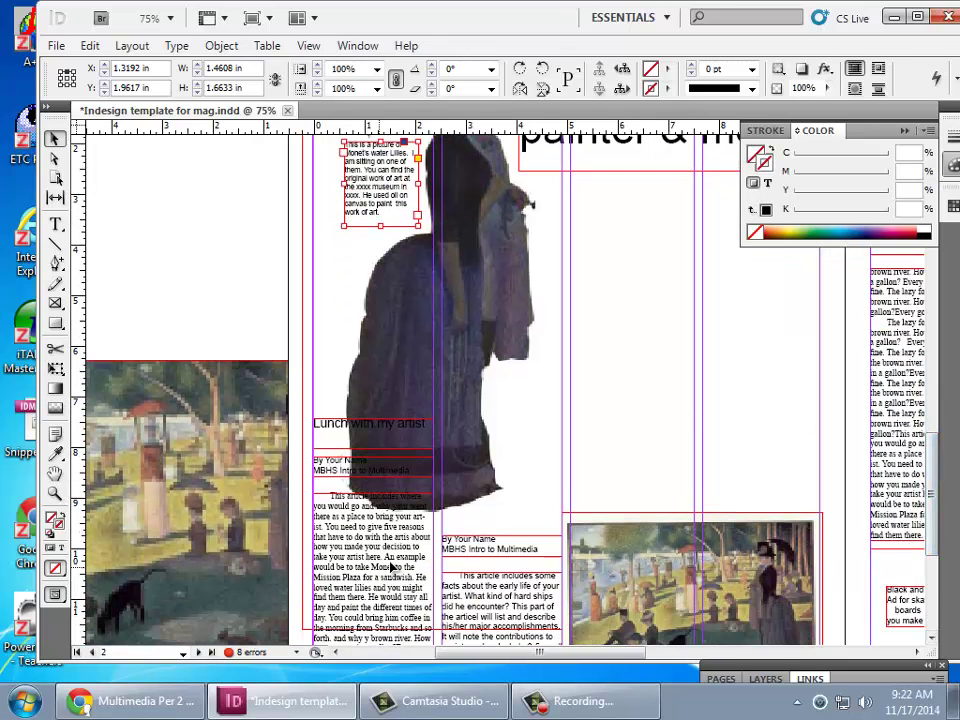
left_click_drag(391, 572, 638, 255)
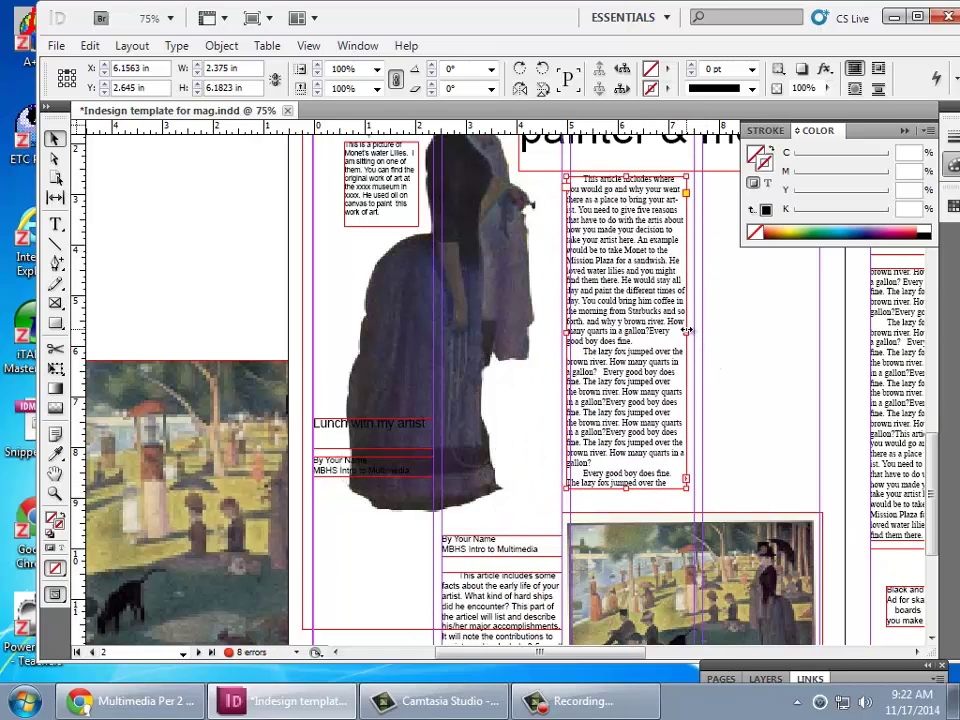
Adjust the article frame's width and move it down about an inch beside the figure
left_click_drag(686, 334, 692, 334)
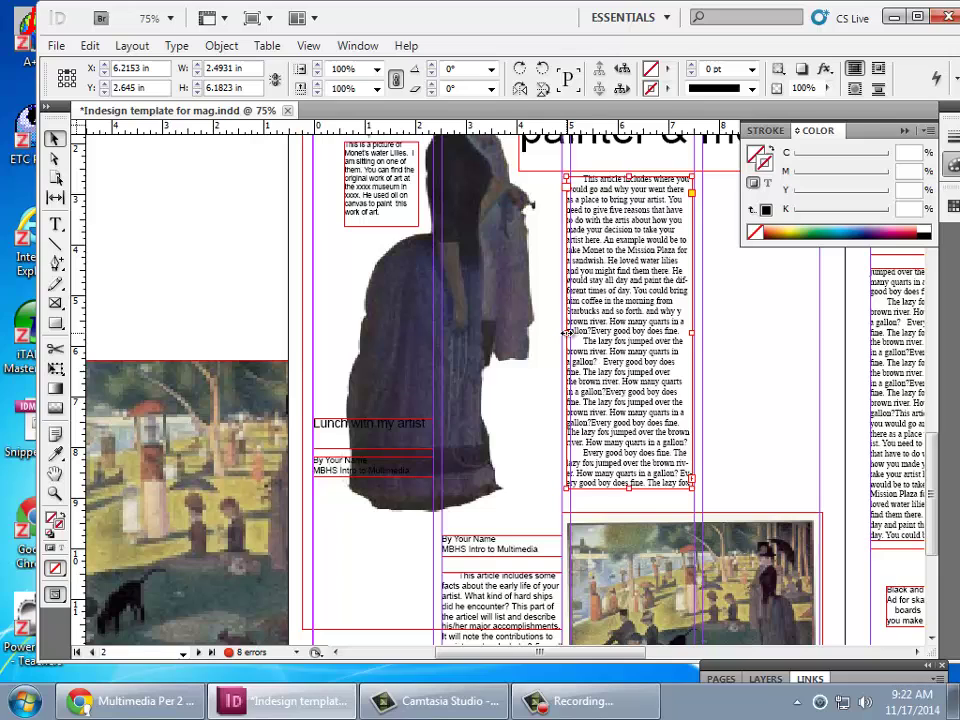
left_click_drag(567, 342, 571, 342)
left_click(437, 597)
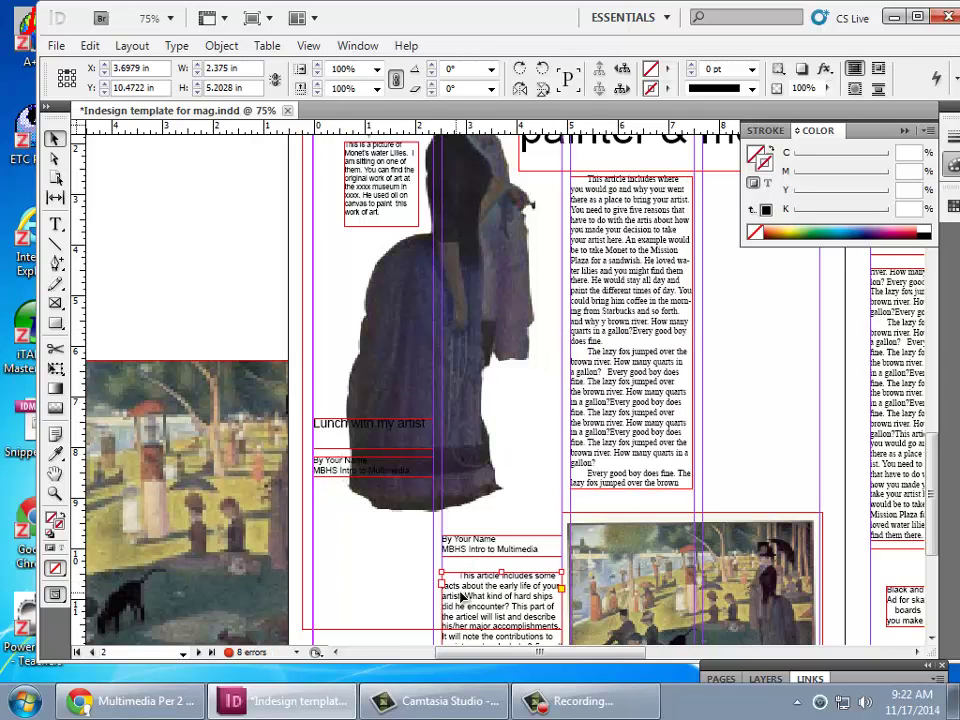
left_click(628, 178)
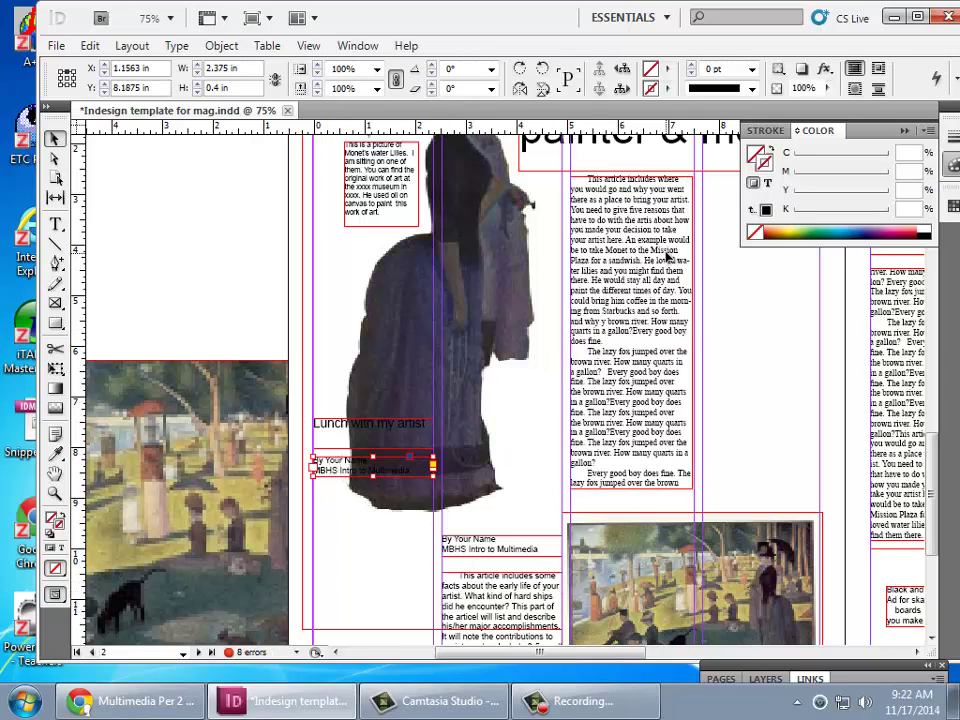
left_click_drag(628, 178, 630, 224)
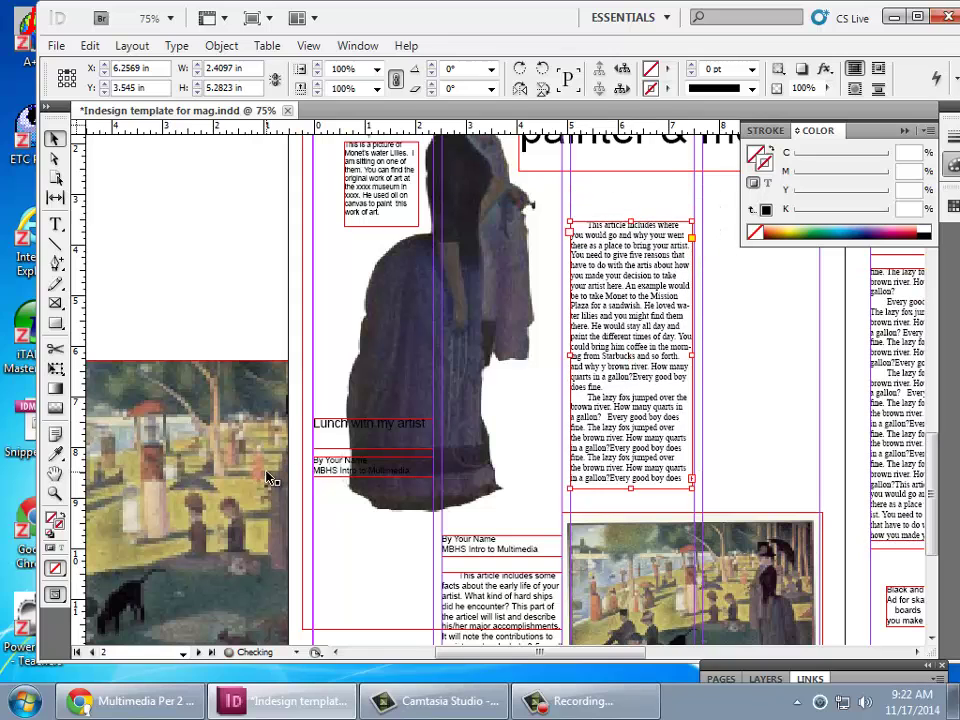
Stack the 'Lunch with my artist' title and byline above the article column, then zoom to 50%
left_click_drag(327, 428, 584, 185)
left_click_drag(332, 469, 631, 247)
left_click(631, 222)
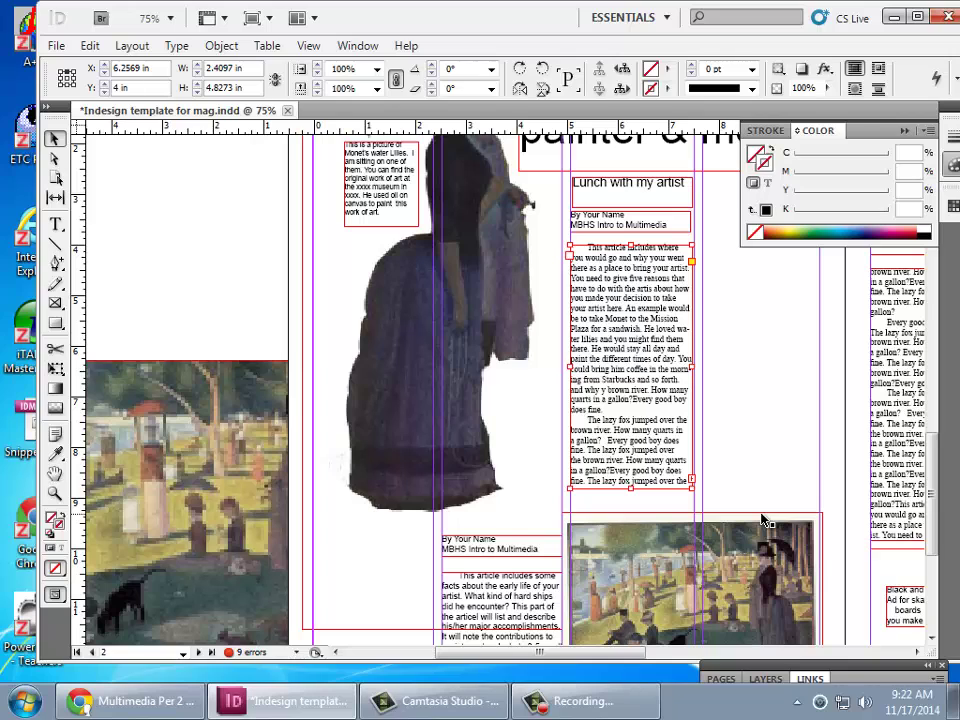
key("ctrl+minus")
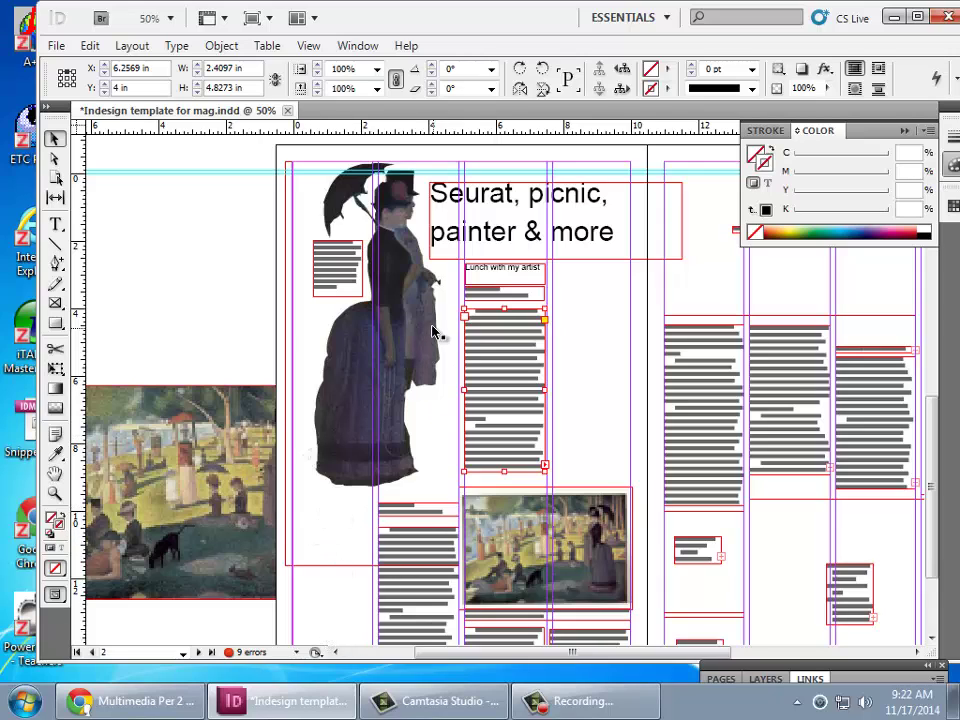
left_click(495, 237)
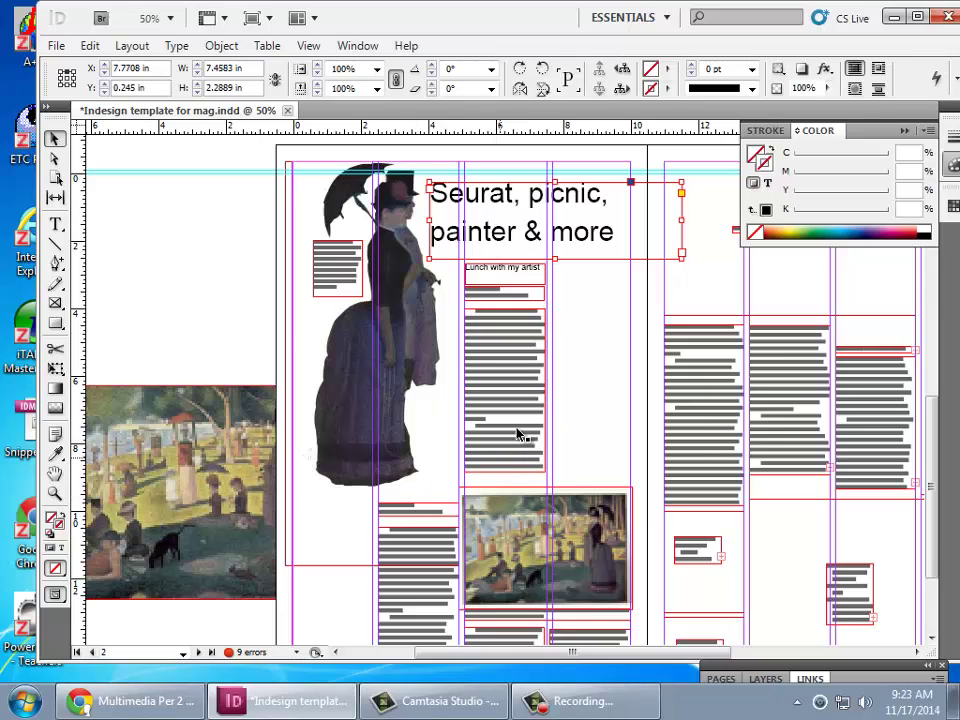
left_click(506, 470)
mouse_move(506, 470)
left_mouse_down()
mouse_move(504, 411)
mouse_move(506, 470)
left_mouse_up()
left_click_drag(693, 413, 579, 393)
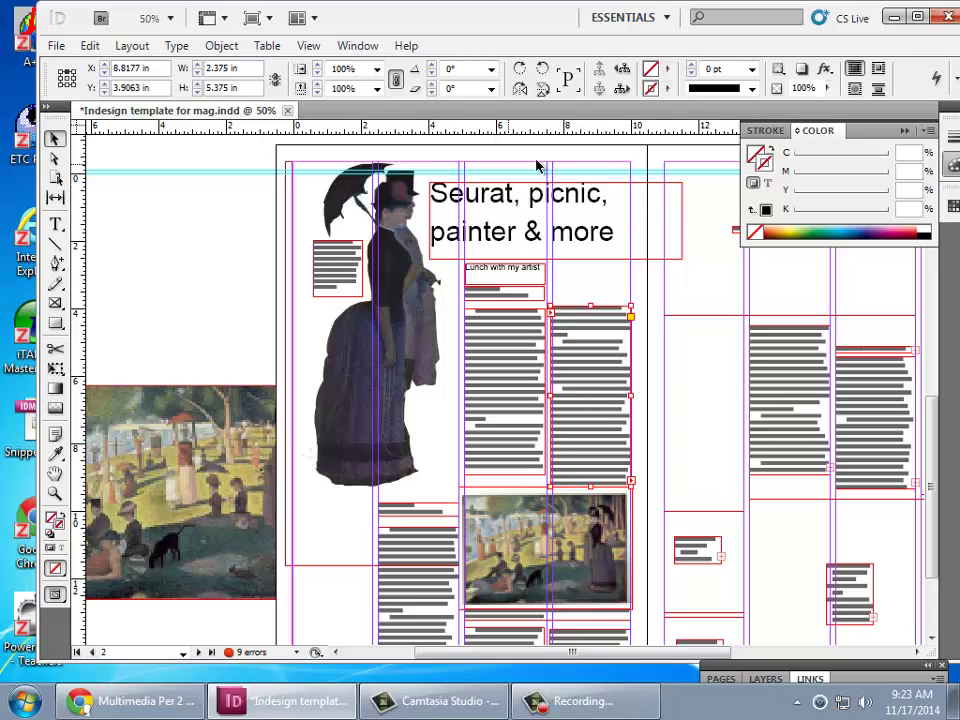
left_click_drag(585, 365, 698, 375)
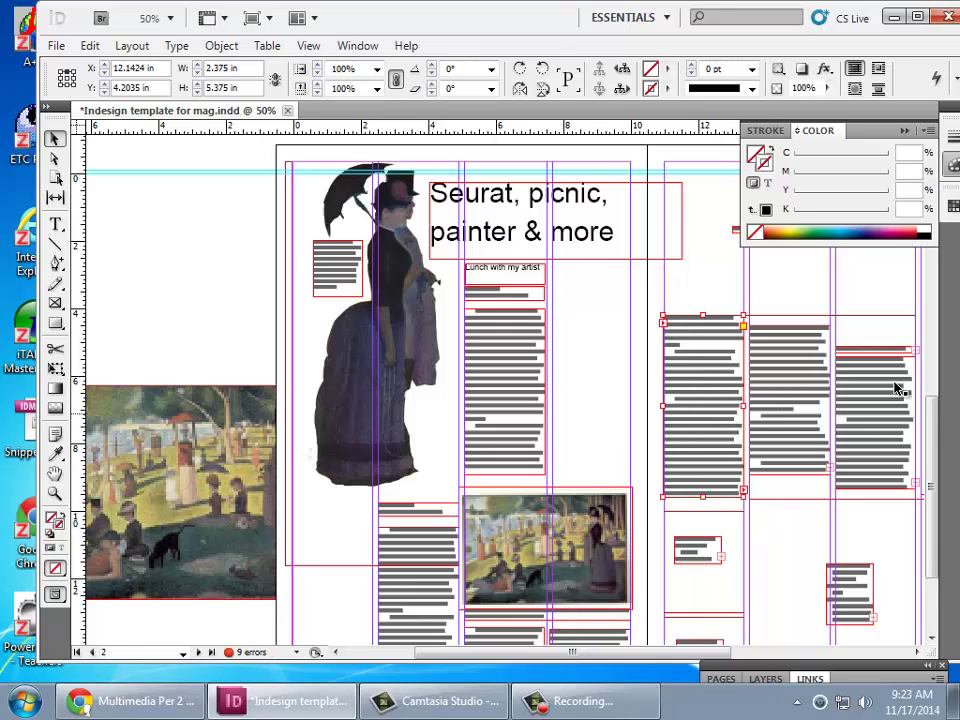
mouse_move(932, 428)
left_mouse_down()
mouse_move(936, 450)
mouse_move(938, 437)
left_mouse_up()
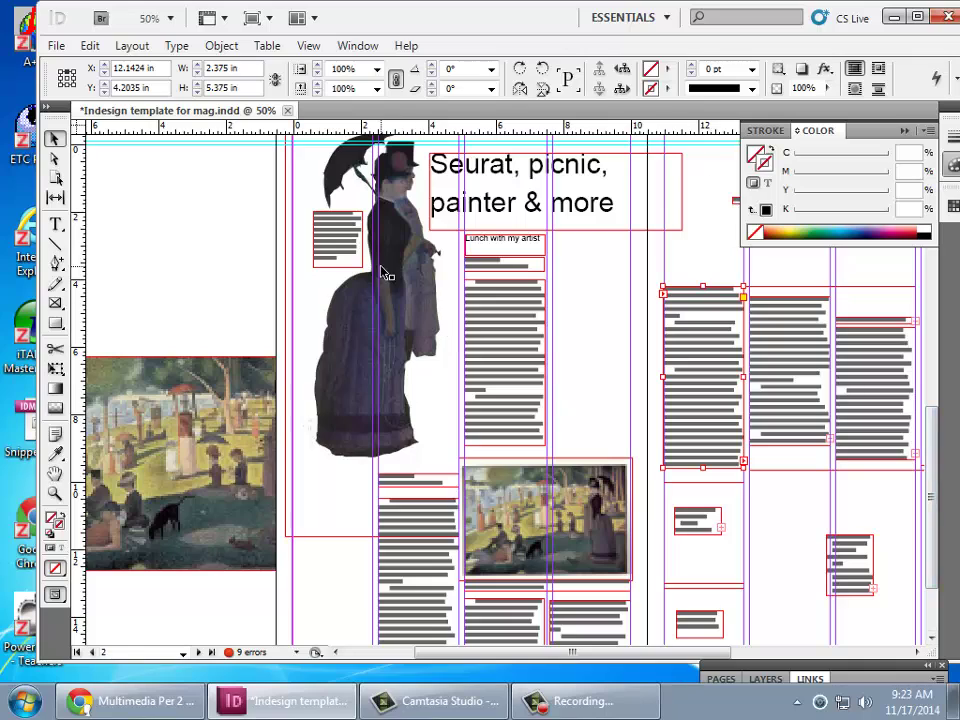